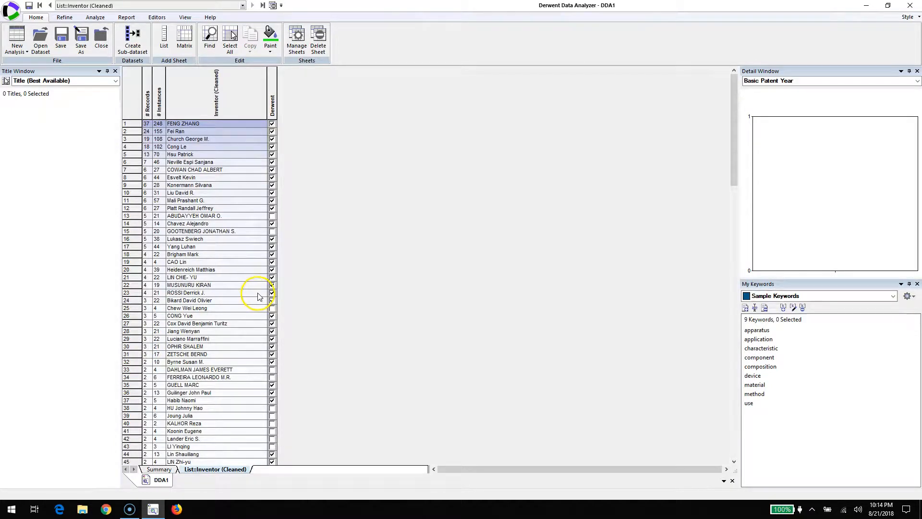
Step: Select all inventors in the cleaned inventor list and generate a Cluster Map from the selection
{"action": "left_click", "coordinate": [129, 100]}
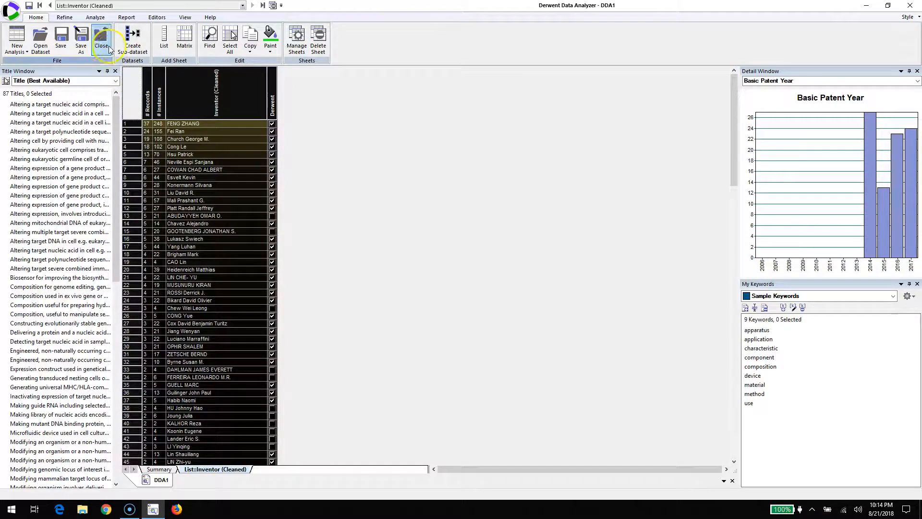
{"action": "left_click", "coordinate": [127, 17]}
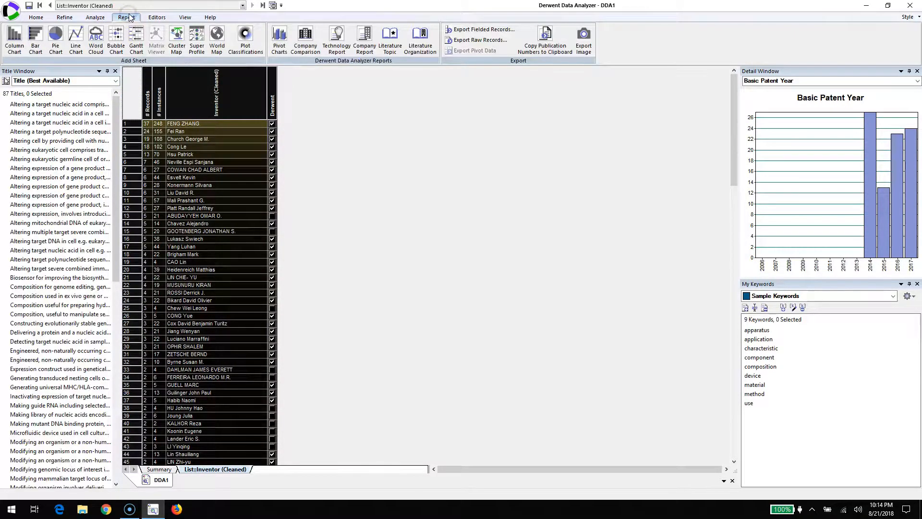
{"action": "left_click", "coordinate": [177, 33]}
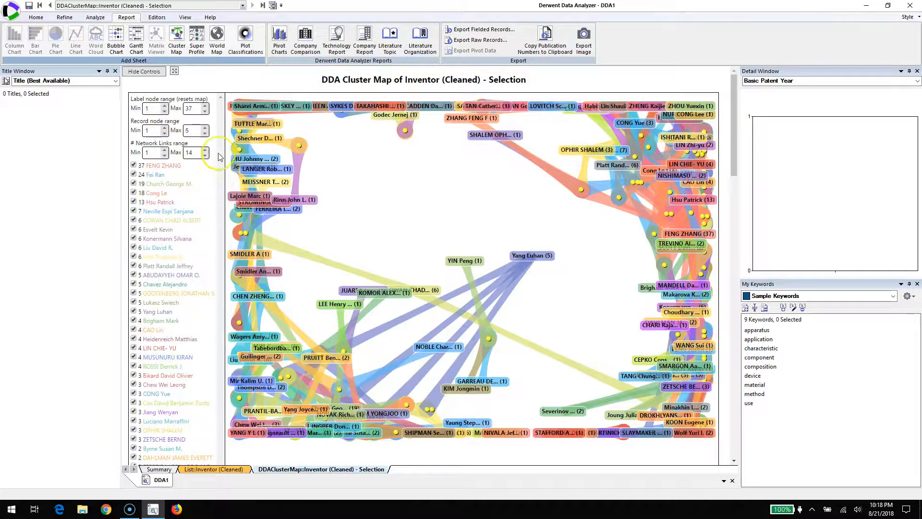
Step: Raise the minimum of the label node range to 6 to limit the map to the more prolific inventors
{"action": "left_click", "coordinate": [164, 107]}
{"action": "left_click", "coordinate": [164, 107]}
{"action": "left_click", "coordinate": [164, 106]}
{"action": "left_click", "coordinate": [164, 107]}
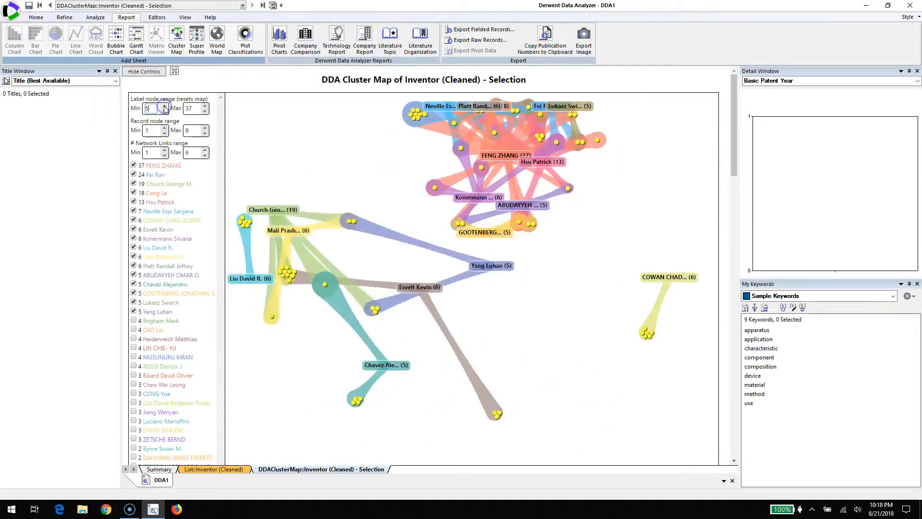
{"action": "left_click", "coordinate": [165, 107]}
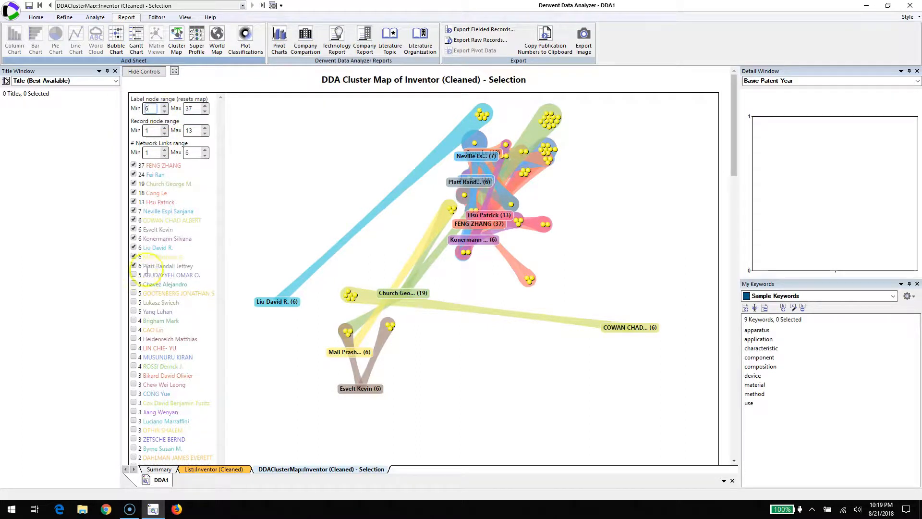
{"action": "left_click", "coordinate": [133, 302]}
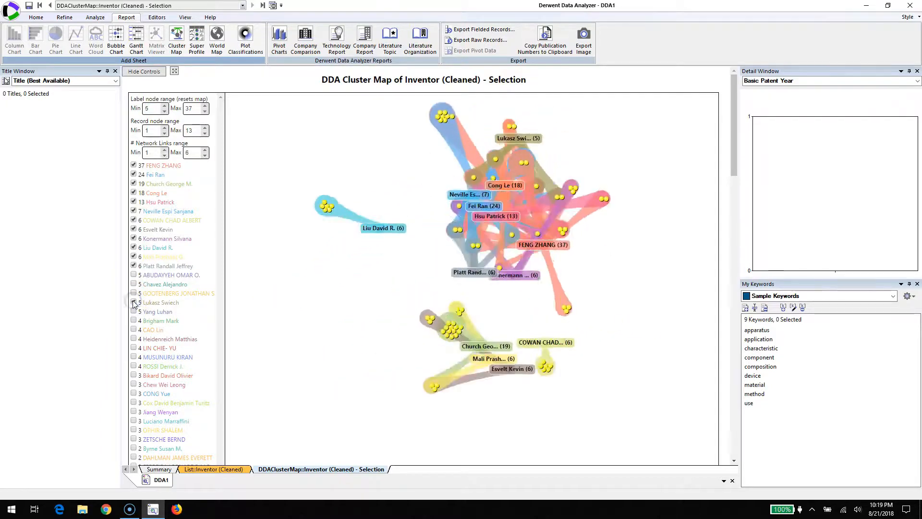
Step: Lower the minimum of the label node range to 1 so all inventors are included in the map
{"action": "left_click", "coordinate": [164, 111]}
{"action": "left_click", "coordinate": [164, 111]}
{"action": "left_click", "coordinate": [165, 111]}
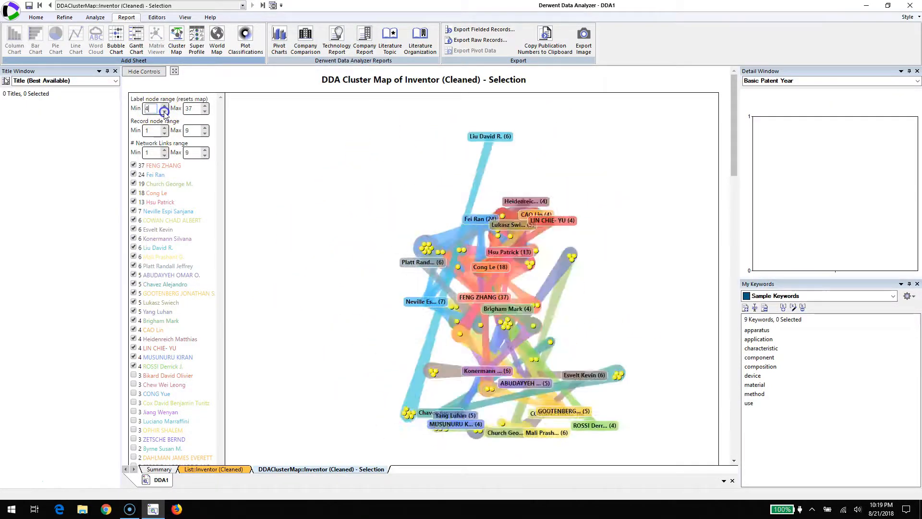
{"action": "left_click", "coordinate": [165, 111]}
{"action": "left_click", "coordinate": [165, 111]}
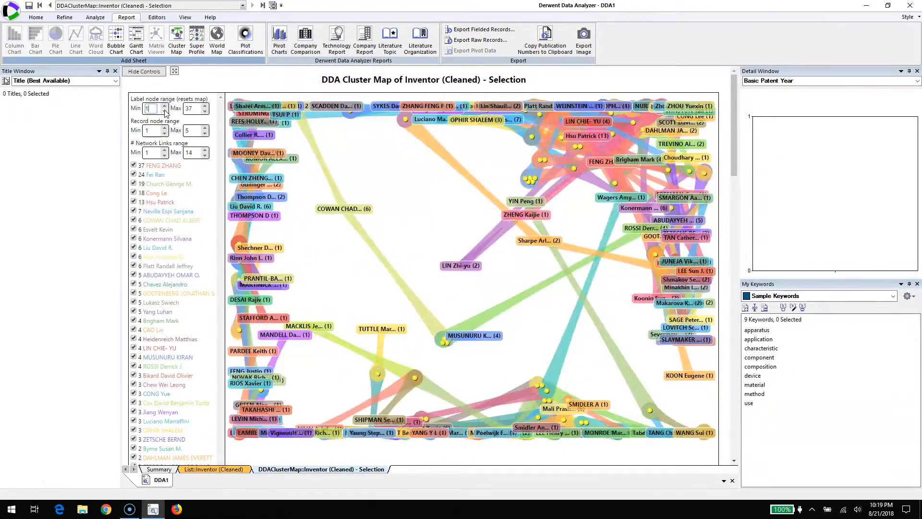
Step: Set the minimum of the label node range to 8 to keep only the top inventors on the map
{"action": "left_click", "coordinate": [165, 106]}
{"action": "left_click", "coordinate": [165, 106]}
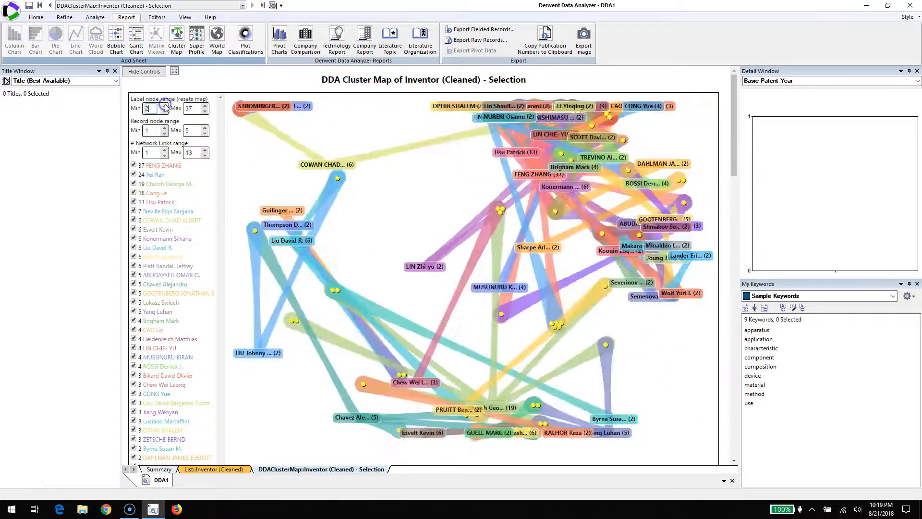
{"action": "left_click", "coordinate": [165, 106]}
{"action": "left_click", "coordinate": [165, 105]}
{"action": "left_click", "coordinate": [165, 106]}
{"action": "left_click", "coordinate": [165, 105]}
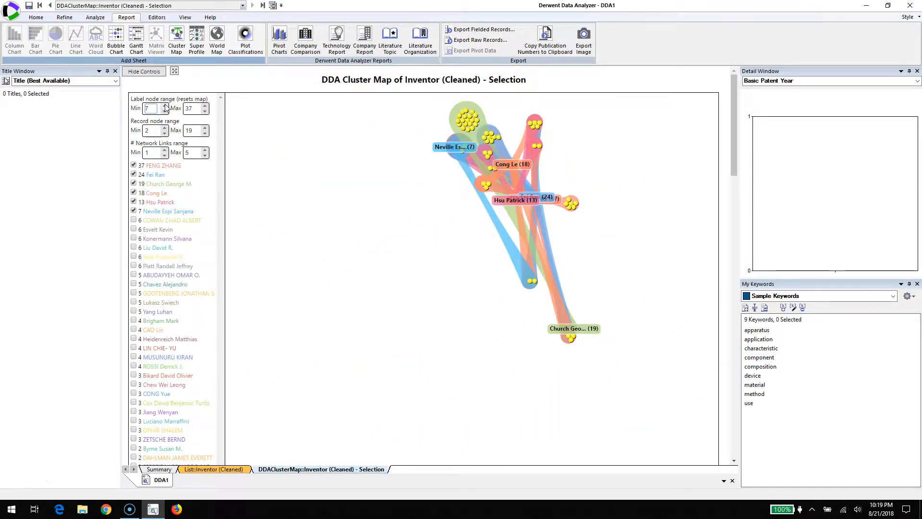
{"action": "left_click", "coordinate": [164, 105]}
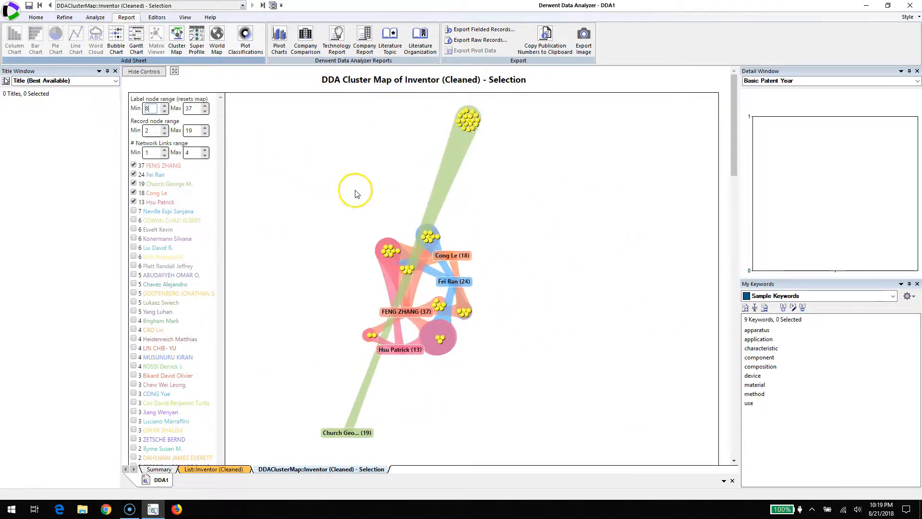
Step: Rearrange the map by spreading the record clusters and the labels of the inventors with 37, 18 and 24 records apart
{"action": "left_click_drag", "start_coordinate": [468, 121], "coordinate": [470, 443]}
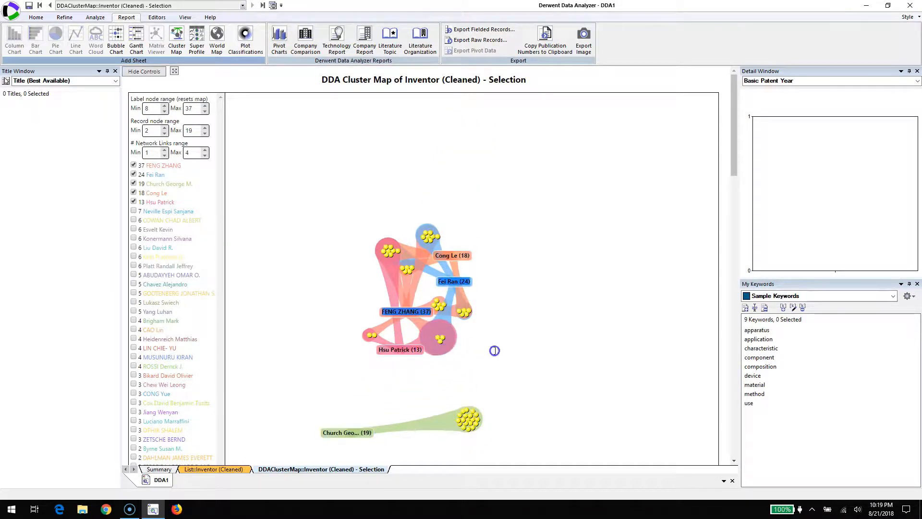
{"action": "left_click_drag", "start_coordinate": [439, 339], "coordinate": [563, 362]}
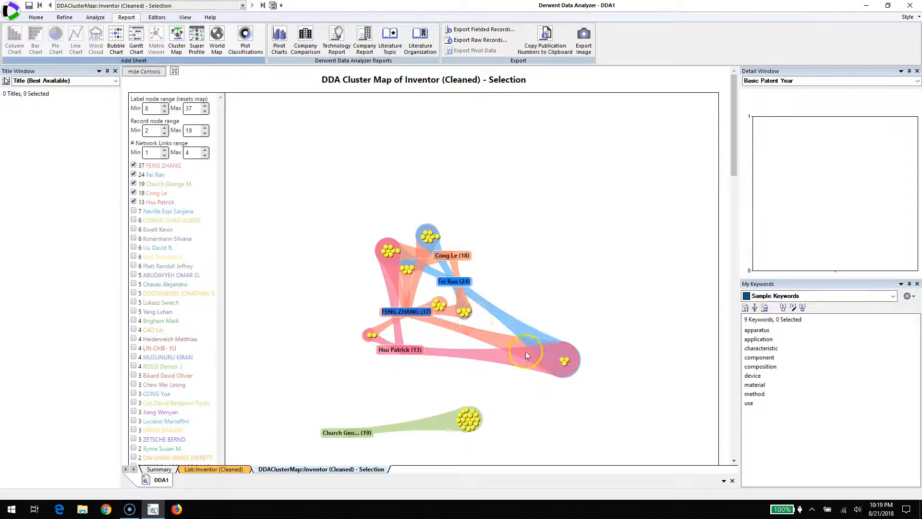
{"action": "left_click_drag", "start_coordinate": [387, 253], "coordinate": [317, 285]}
{"action": "mouse_move", "coordinate": [420, 314]}
{"action": "left_mouse_down"}
{"action": "mouse_move", "coordinate": [357, 308]}
{"action": "mouse_move", "coordinate": [407, 304]}
{"action": "left_mouse_up"}
{"action": "left_click_drag", "start_coordinate": [454, 257], "coordinate": [479, 240]}
{"action": "left_click_drag", "start_coordinate": [456, 284], "coordinate": [528, 282]}
Step: Move the 13-record inventor's label below the network, listing that inventor's titles, and clear the selection
{"action": "left_click", "coordinate": [399, 349]}
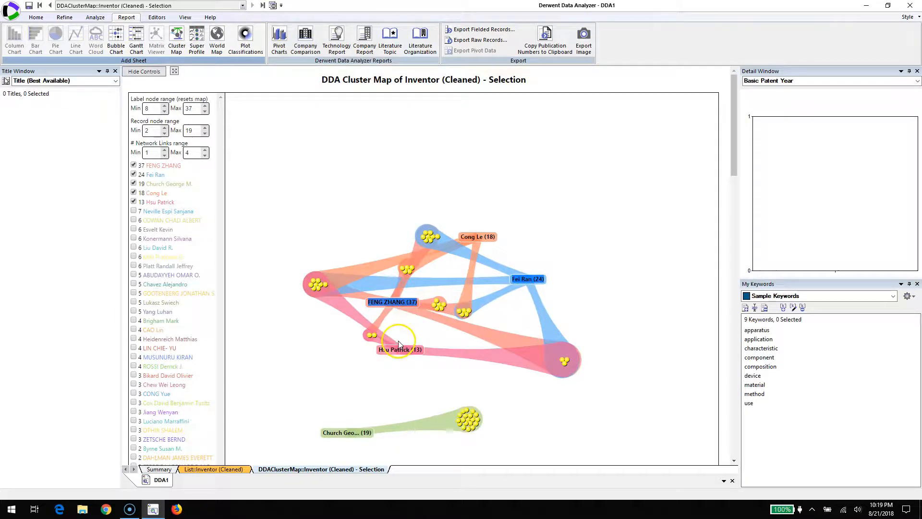
{"action": "left_click_drag", "start_coordinate": [399, 349], "coordinate": [387, 382]}
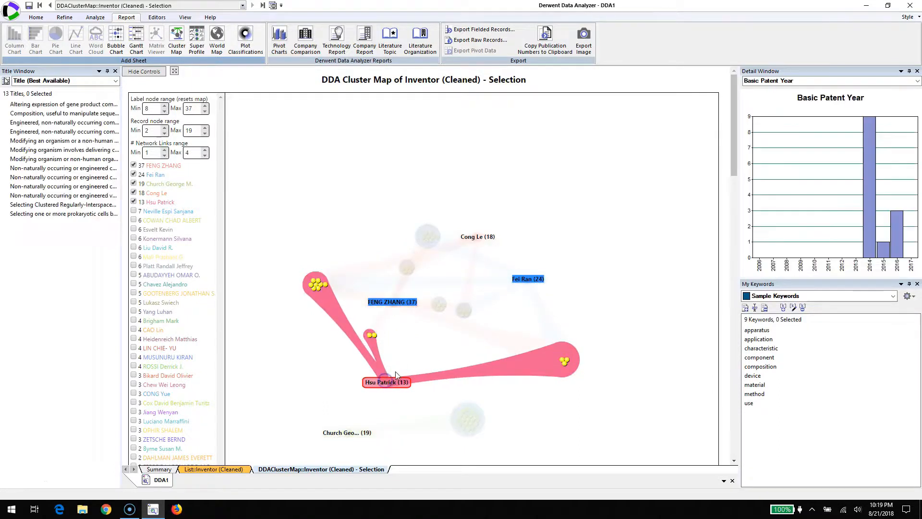
{"action": "left_click", "coordinate": [418, 356]}
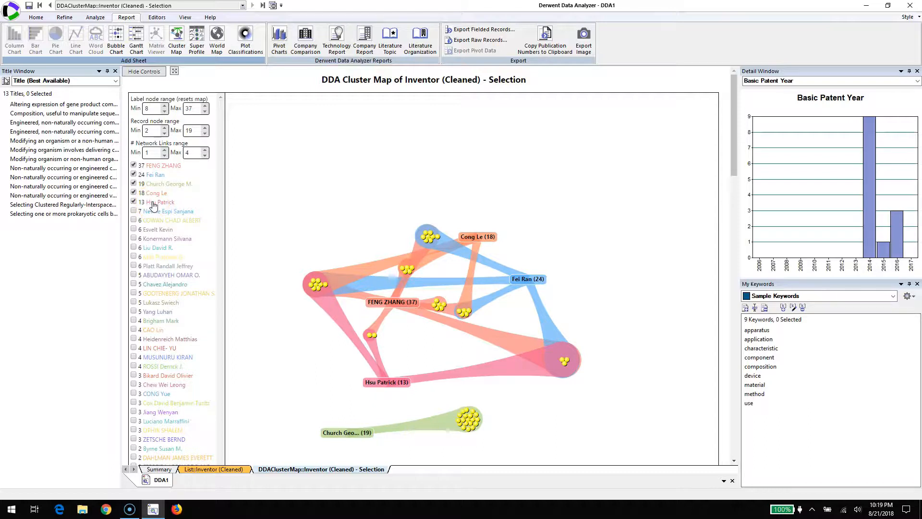
Step: Set the minimum of the label node range to 1 to bring every inventor back onto the map
{"action": "left_click", "coordinate": [165, 111]}
{"action": "left_click", "coordinate": [164, 111]}
{"action": "left_click", "coordinate": [165, 111]}
{"action": "left_click", "coordinate": [165, 111]}
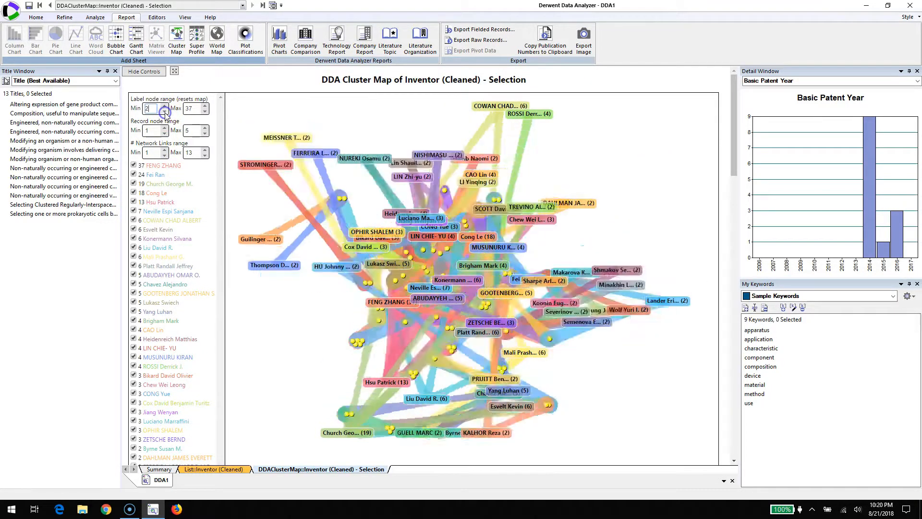
{"action": "left_click", "coordinate": [165, 111]}
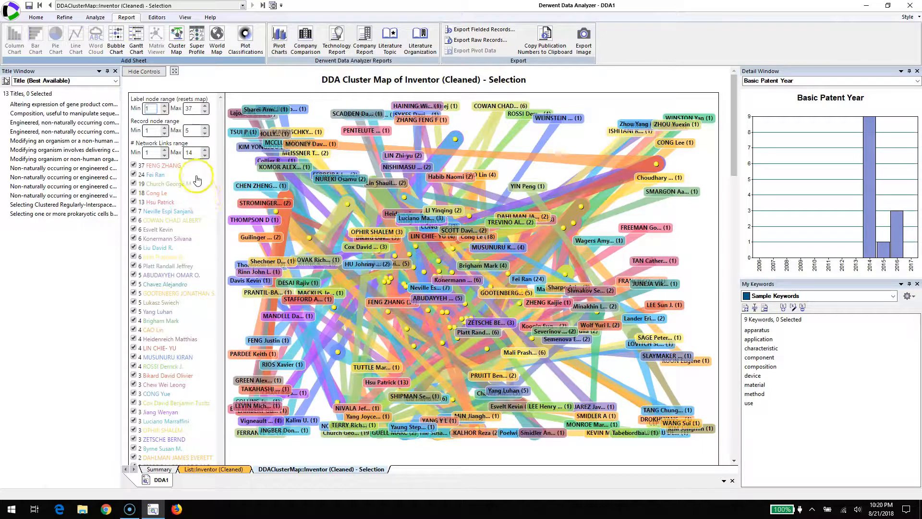
Step: Set the minimum of the record node range to 3, trying higher and lower values first
{"action": "left_click", "coordinate": [165, 128]}
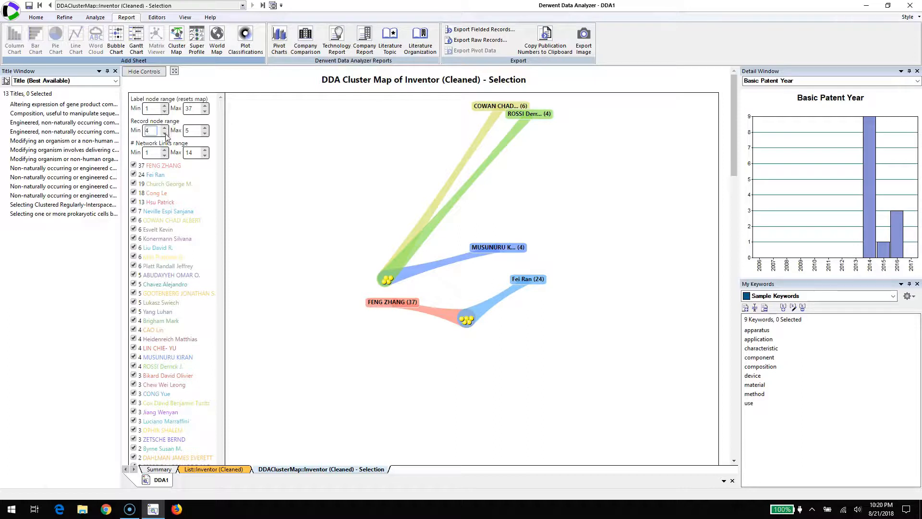
{"action": "left_click", "coordinate": [164, 133]}
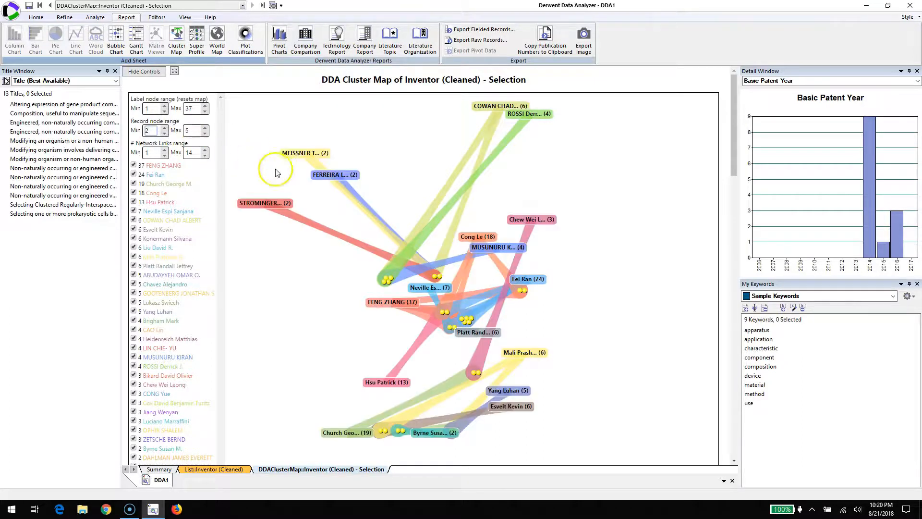
{"action": "left_click", "coordinate": [165, 128]}
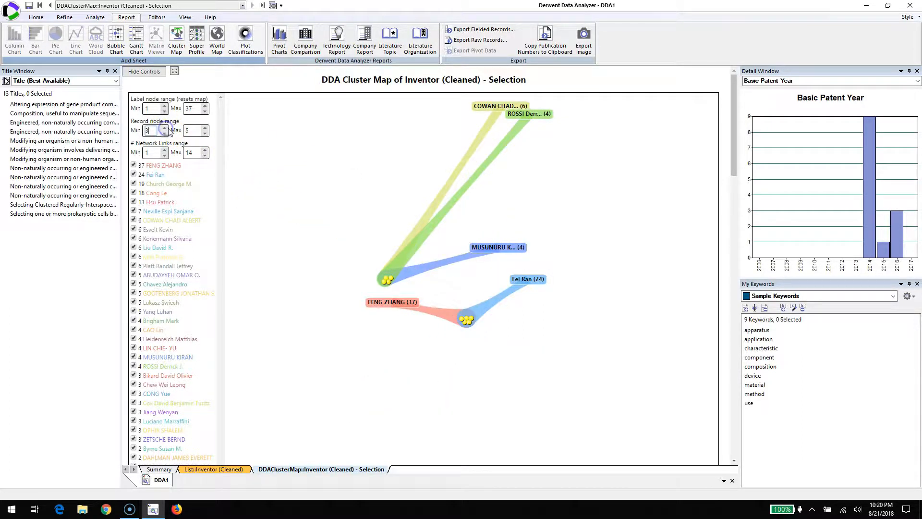
Step: Move the four-record cluster between its inventor labels, select it, and spread its two upper labels apart
{"action": "left_click_drag", "start_coordinate": [384, 281], "coordinate": [517, 206]}
{"action": "left_click", "coordinate": [517, 206]}
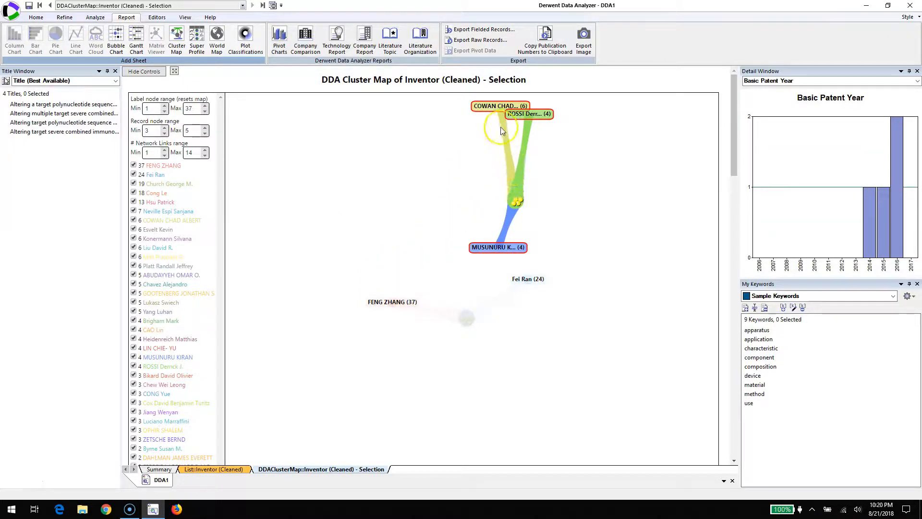
{"action": "left_click_drag", "start_coordinate": [499, 109], "coordinate": [465, 139]}
{"action": "left_click_drag", "start_coordinate": [523, 115], "coordinate": [545, 131]}
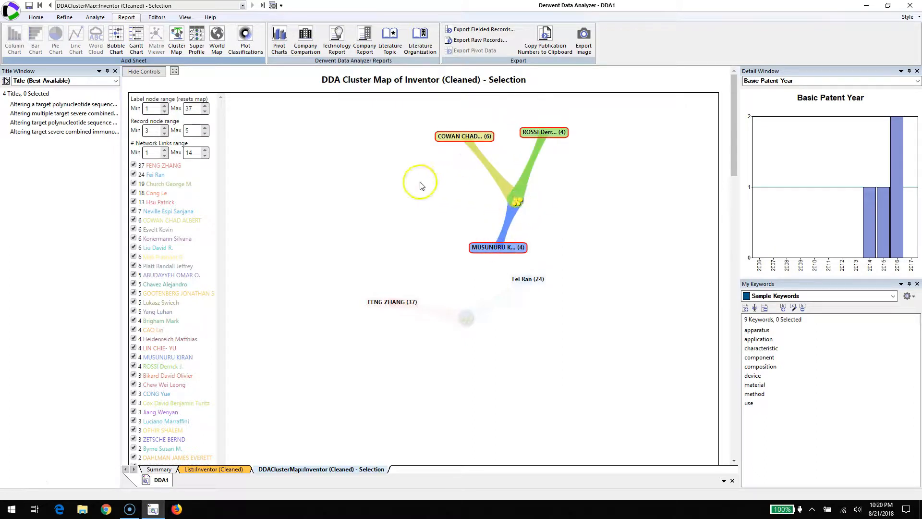
Step: Lower the maximum of the record node range and return it to 5
{"action": "left_click", "coordinate": [191, 130]}
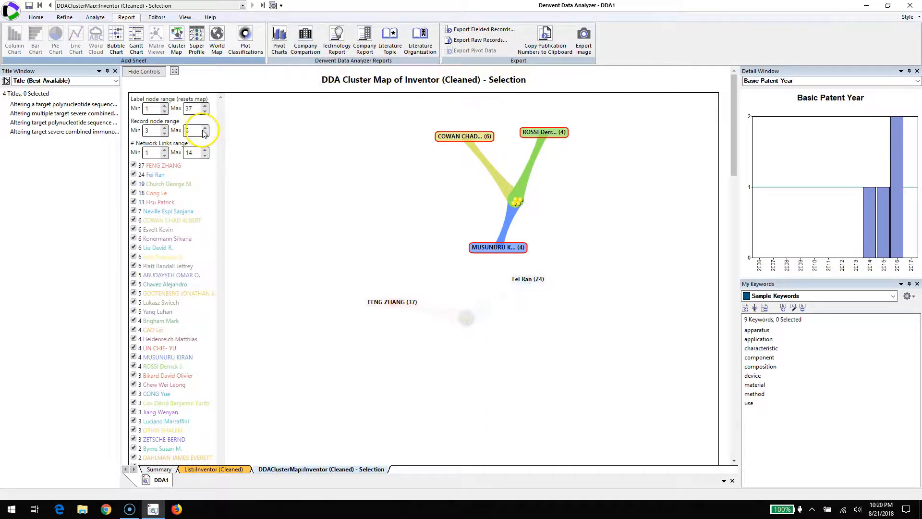
{"action": "left_click", "coordinate": [205, 133]}
{"action": "left_click", "coordinate": [206, 133]}
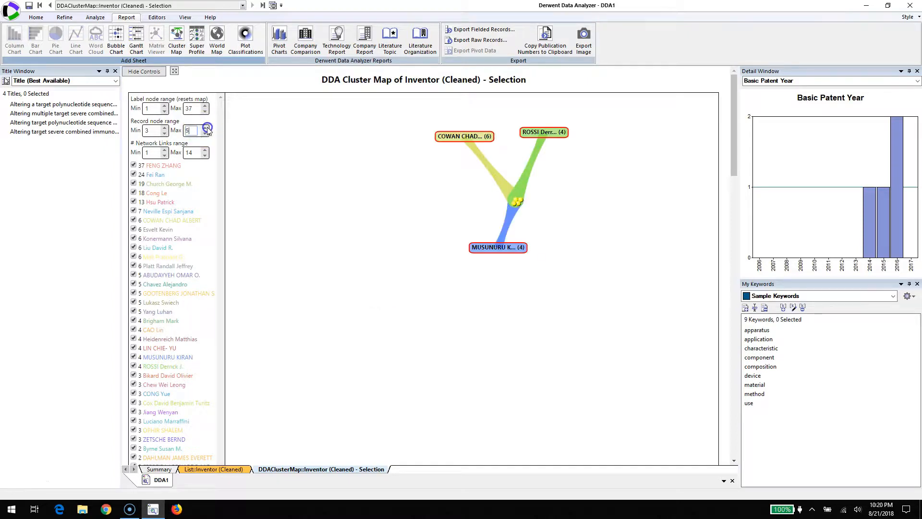
{"action": "left_click", "coordinate": [205, 128]}
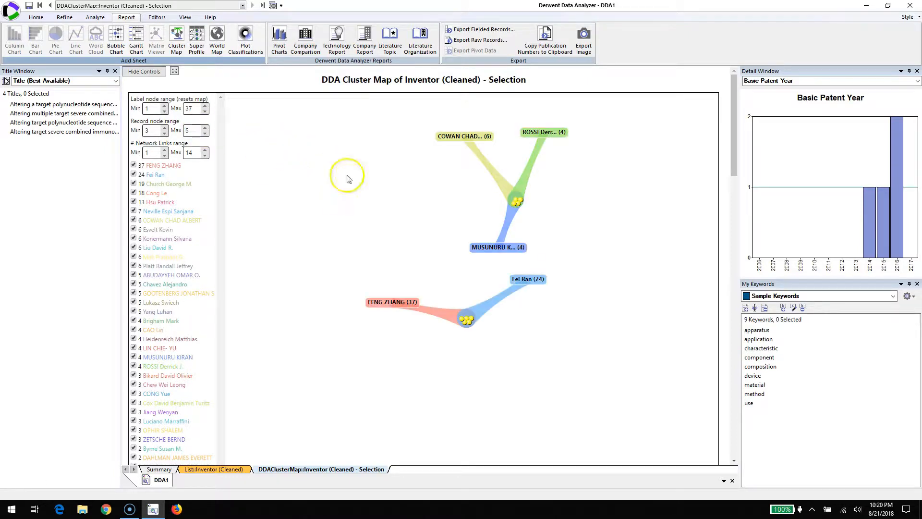
Step: Select the four-record cluster and raise the minimum of the record node range to 5
{"action": "left_click", "coordinate": [516, 202]}
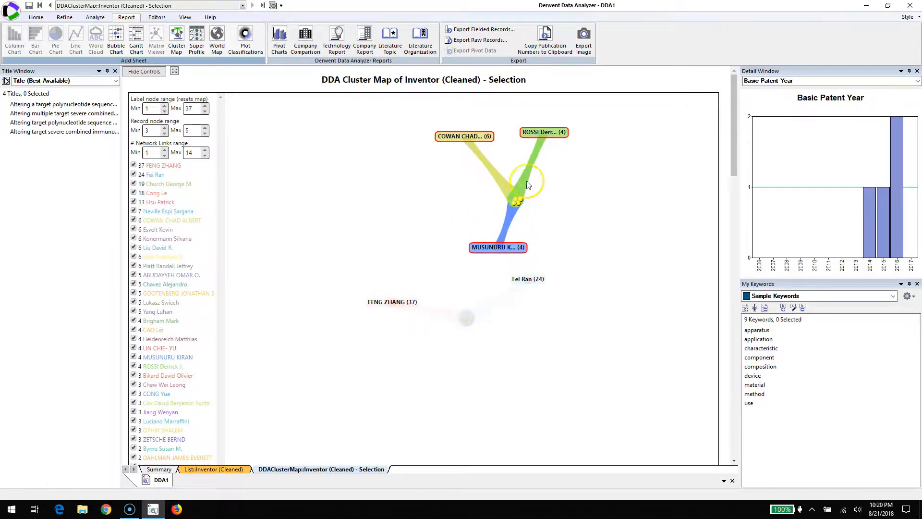
{"action": "left_click", "coordinate": [165, 128]}
Step: Select the five-record cluster and move it repeatedly above and below its two inventor labels, leaving it below them
{"action": "left_click", "coordinate": [464, 320]}
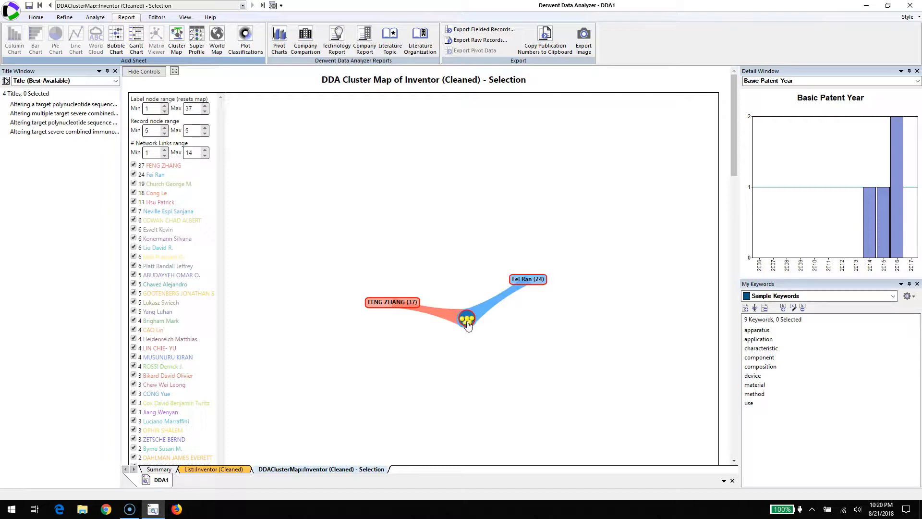
{"action": "left_click_drag", "start_coordinate": [459, 320], "coordinate": [454, 244]}
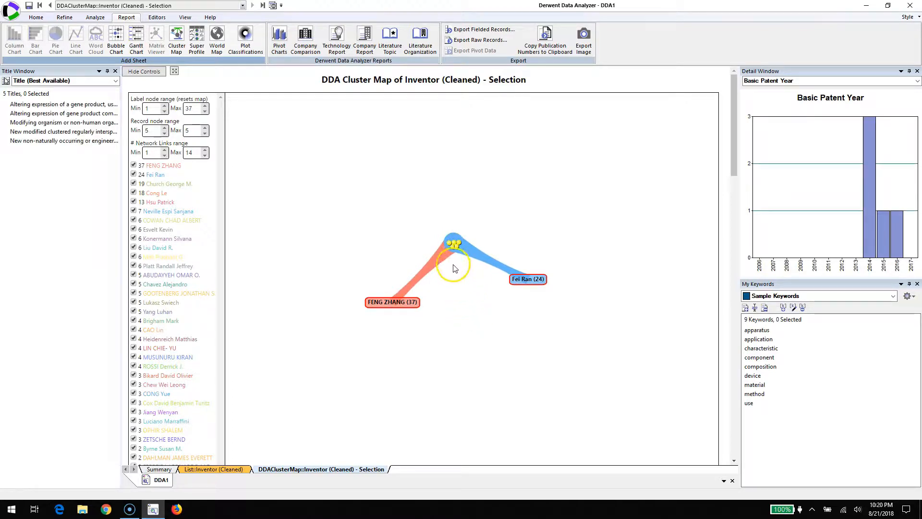
{"action": "left_click_drag", "start_coordinate": [454, 244], "coordinate": [476, 344]}
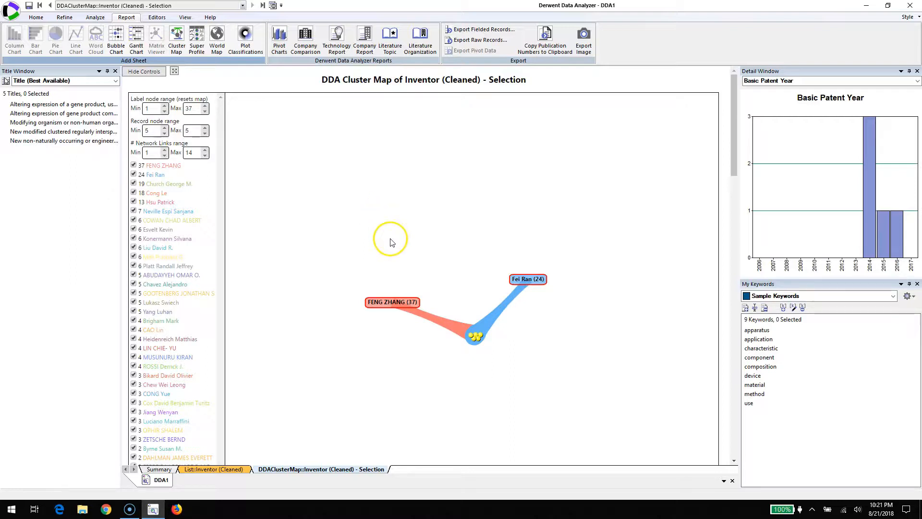
{"action": "left_click_drag", "start_coordinate": [475, 333], "coordinate": [467, 236]}
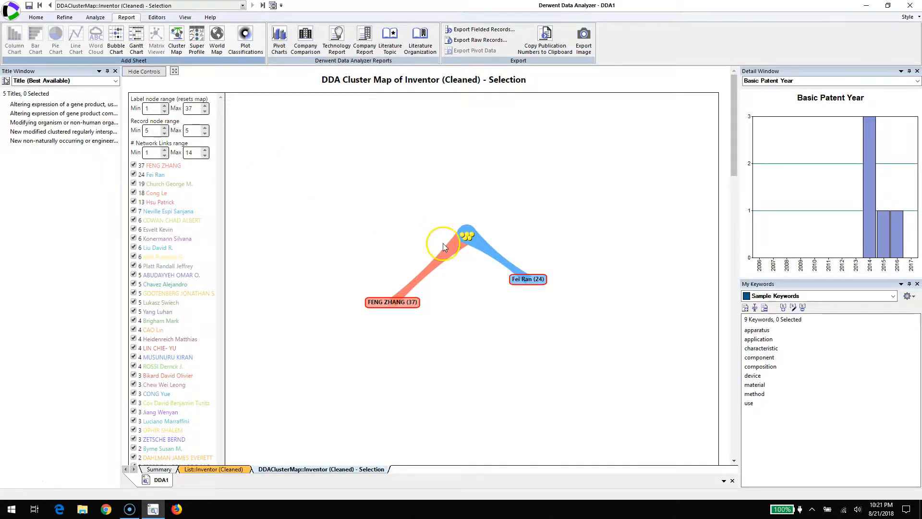
{"action": "left_click_drag", "start_coordinate": [465, 241], "coordinate": [475, 344]}
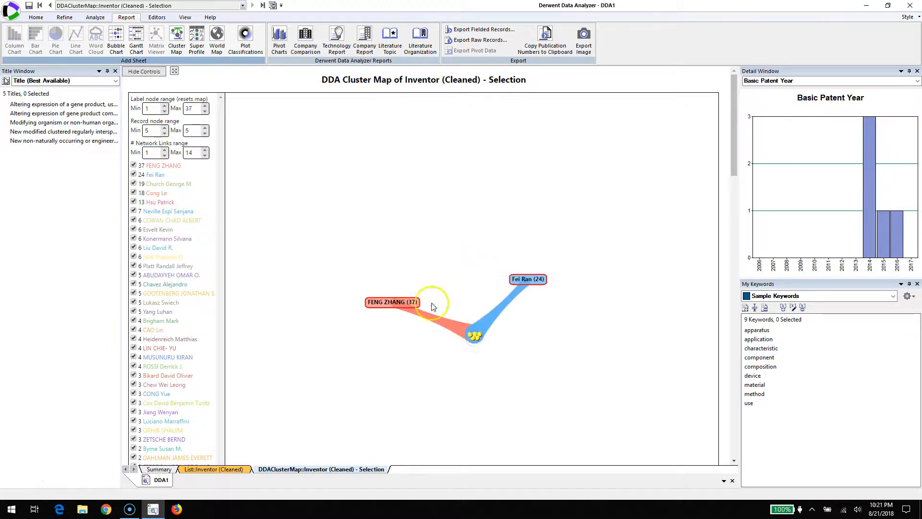
Step: Set the minimum of the record node range to 1 and clear the cluster selection
{"action": "left_click", "coordinate": [164, 134]}
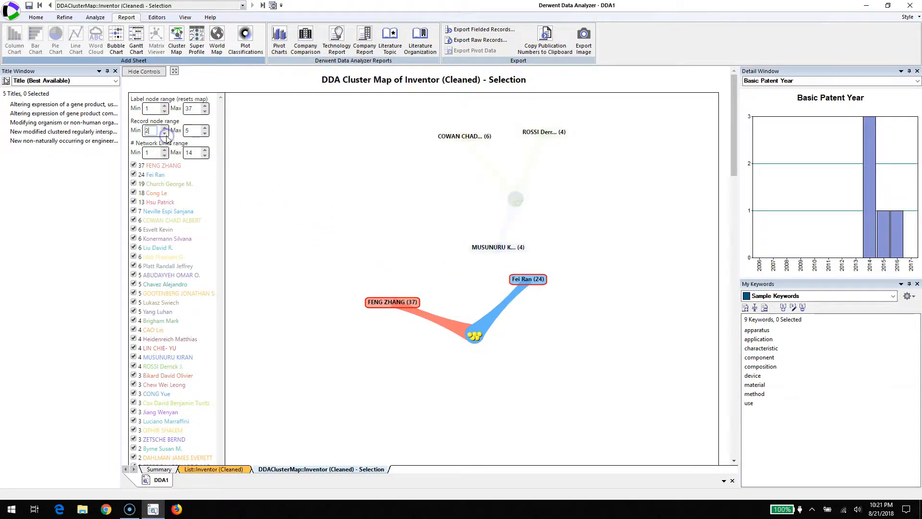
{"action": "left_click", "coordinate": [165, 134]}
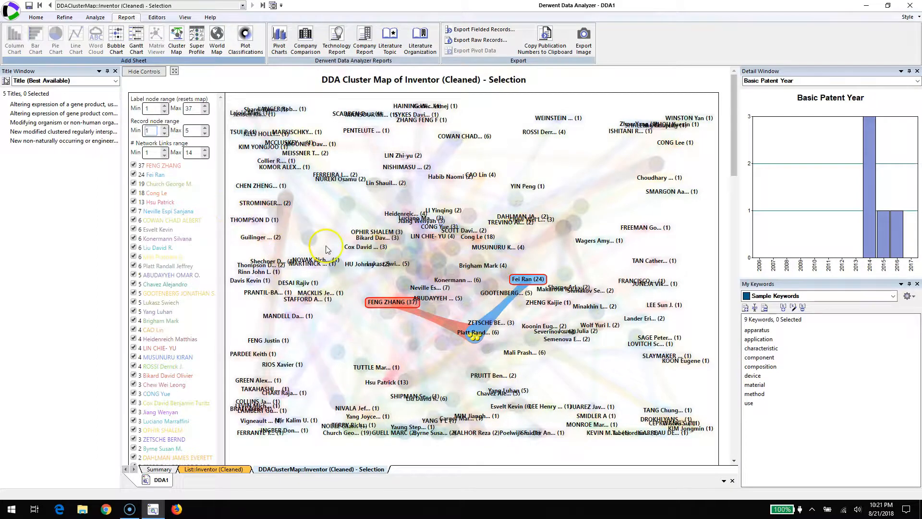
{"action": "left_click", "coordinate": [316, 217]}
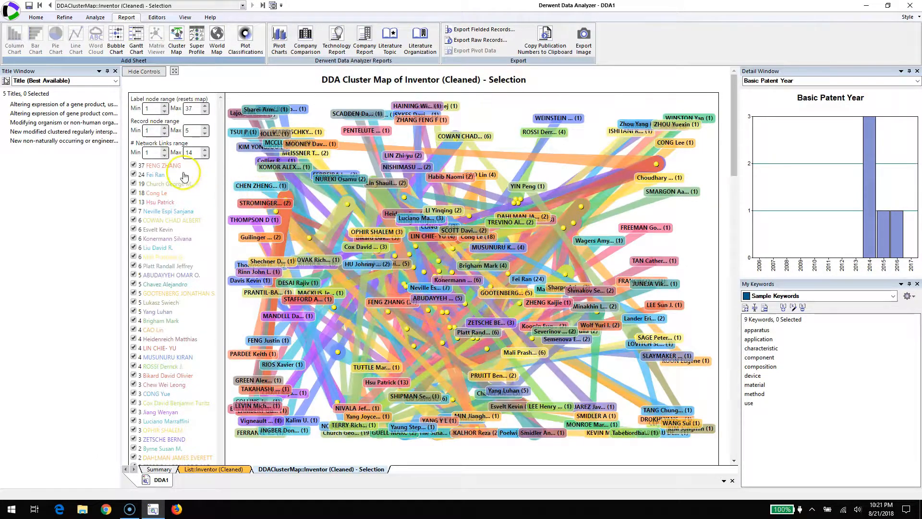
Step: Raise the minimum of the network links range to 14
{"action": "left_click", "coordinate": [164, 150]}
{"action": "left_click", "coordinate": [164, 149]}
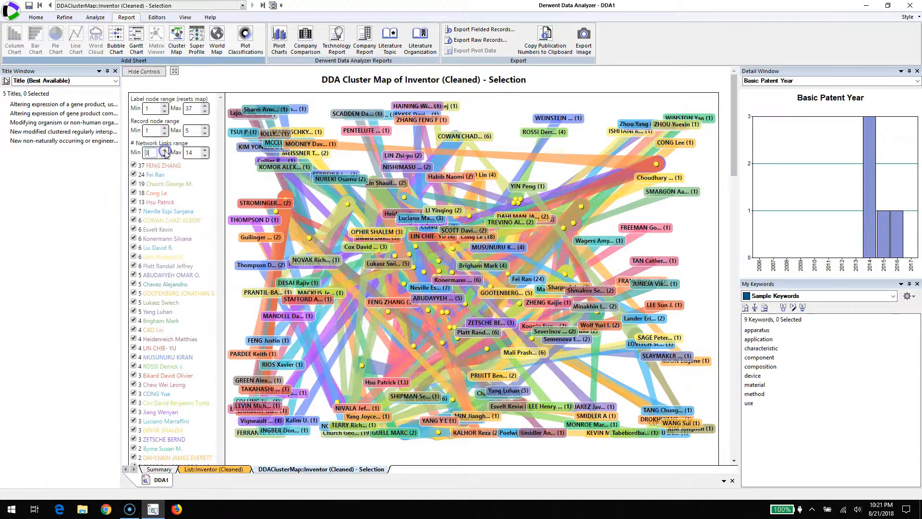
{"action": "left_click", "coordinate": [165, 149]}
{"action": "left_click", "coordinate": [165, 150]}
{"action": "left_click", "coordinate": [165, 150]}
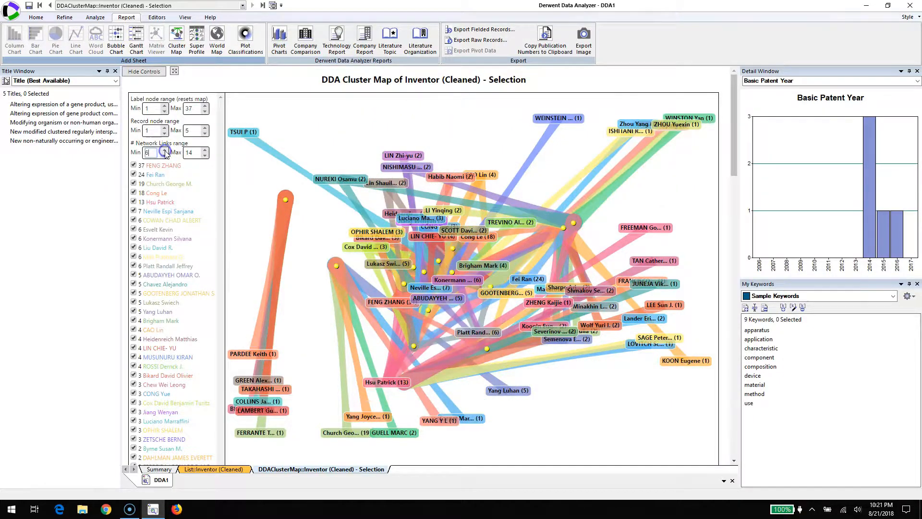
{"action": "left_click", "coordinate": [164, 150]}
{"action": "left_click", "coordinate": [165, 149]}
{"action": "left_click", "coordinate": [165, 150]}
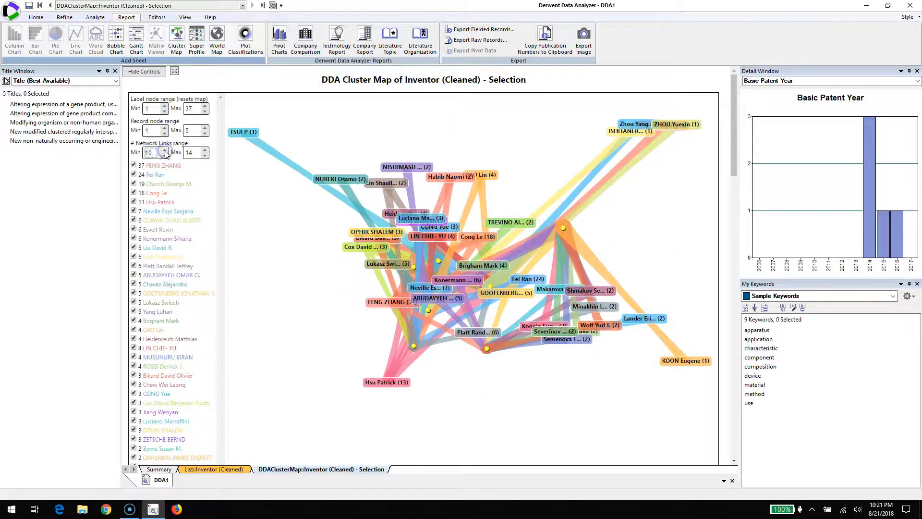
{"action": "left_click", "coordinate": [165, 151]}
{"action": "left_click", "coordinate": [165, 150]}
{"action": "left_click", "coordinate": [164, 151]}
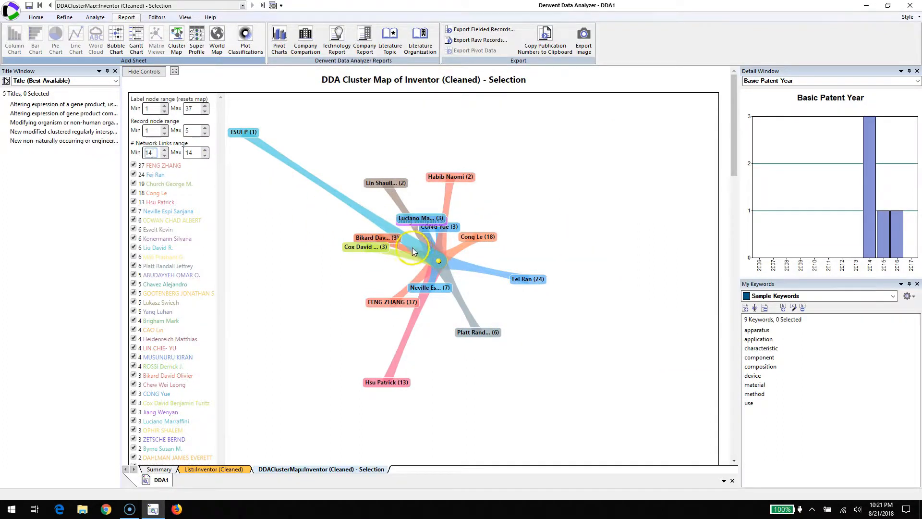
Step: Spread the crowded inventor labels around the 14-link record node and select that node
{"action": "mouse_move", "coordinate": [441, 264]}
{"action": "left_mouse_down"}
{"action": "mouse_move", "coordinate": [516, 302]}
{"action": "mouse_move", "coordinate": [490, 303]}
{"action": "mouse_move", "coordinate": [444, 263]}
{"action": "left_mouse_up"}
{"action": "left_click_drag", "start_coordinate": [430, 220], "coordinate": [332, 216]}
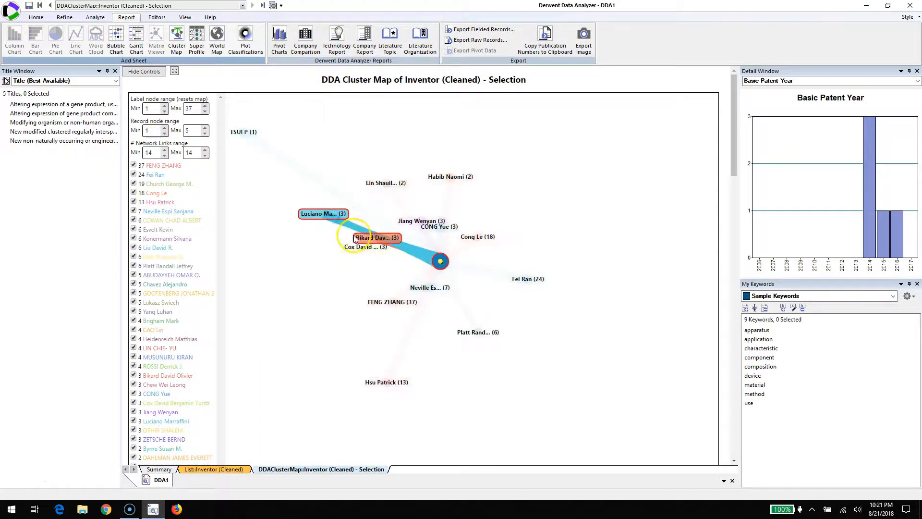
{"action": "left_click_drag", "start_coordinate": [361, 248], "coordinate": [330, 247]}
{"action": "left_click_drag", "start_coordinate": [478, 239], "coordinate": [531, 237]}
{"action": "left_click_drag", "start_coordinate": [398, 217], "coordinate": [365, 229]}
{"action": "left_click_drag", "start_coordinate": [435, 232], "coordinate": [483, 214]}
{"action": "left_click_drag", "start_coordinate": [450, 290], "coordinate": [487, 299]}
{"action": "left_click_drag", "start_coordinate": [475, 332], "coordinate": [422, 341]}
{"action": "left_click_drag", "start_coordinate": [395, 304], "coordinate": [366, 309]}
{"action": "left_click", "coordinate": [440, 262]}
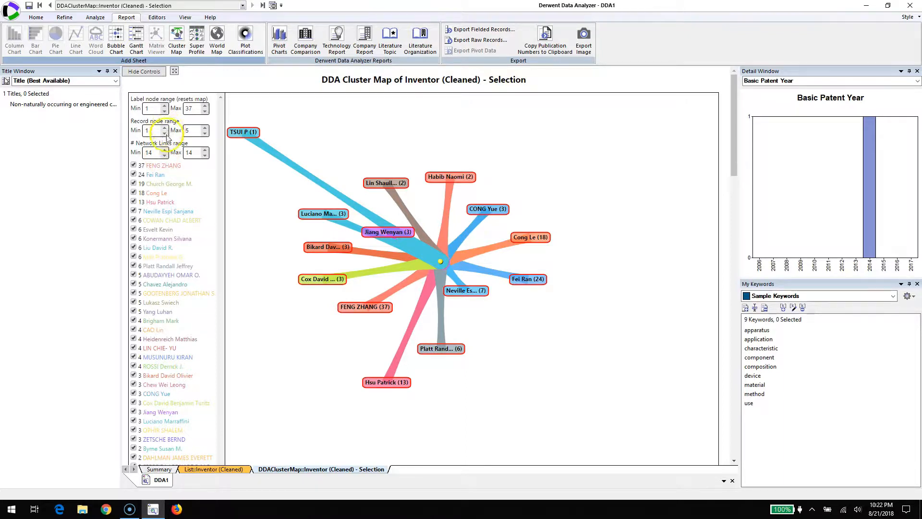
Step: Set the minimum of the network links range to 1 and clear the record node selection
{"action": "left_click", "coordinate": [164, 156]}
{"action": "left_click", "coordinate": [164, 156]}
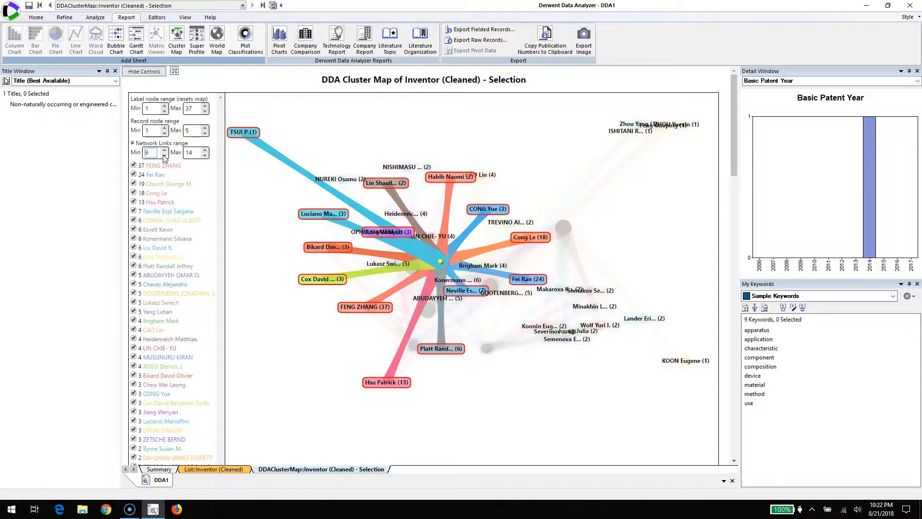
{"action": "left_click", "coordinate": [164, 156]}
{"action": "left_click", "coordinate": [164, 155]}
{"action": "left_click", "coordinate": [163, 156]}
{"action": "left_click", "coordinate": [163, 156]}
{"action": "left_click", "coordinate": [164, 155]}
{"action": "left_click", "coordinate": [164, 155]}
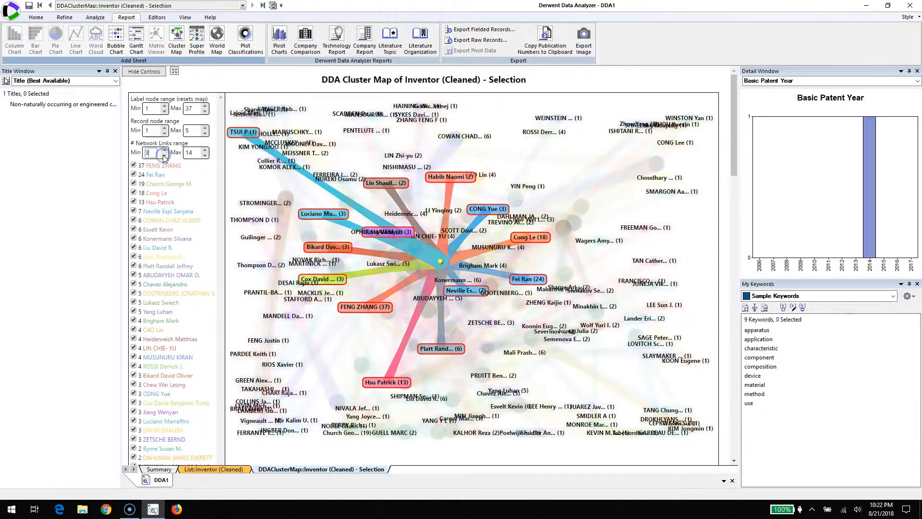
{"action": "left_click", "coordinate": [164, 155]}
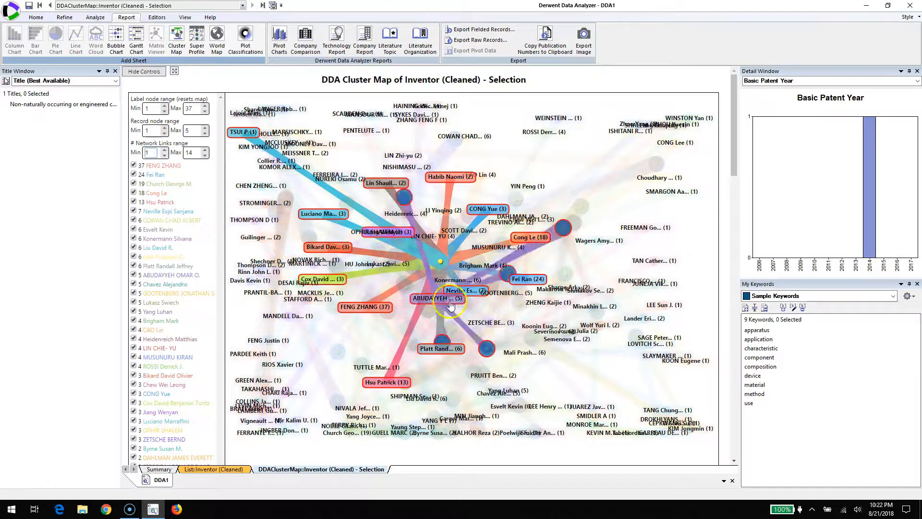
{"action": "left_click", "coordinate": [631, 381]}
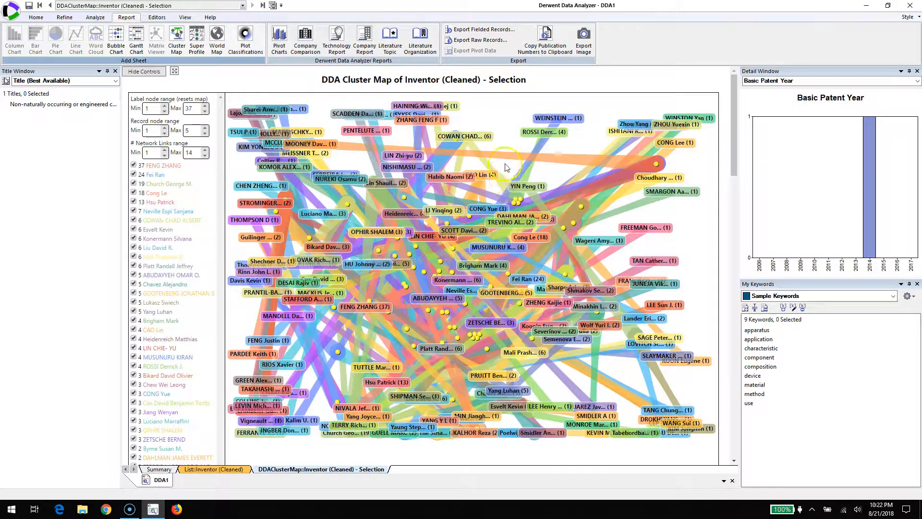
Step: Show only the seven-record inventor's network and spread out its overlapping record nodes and inventor labels
{"action": "left_click", "coordinate": [148, 212]}
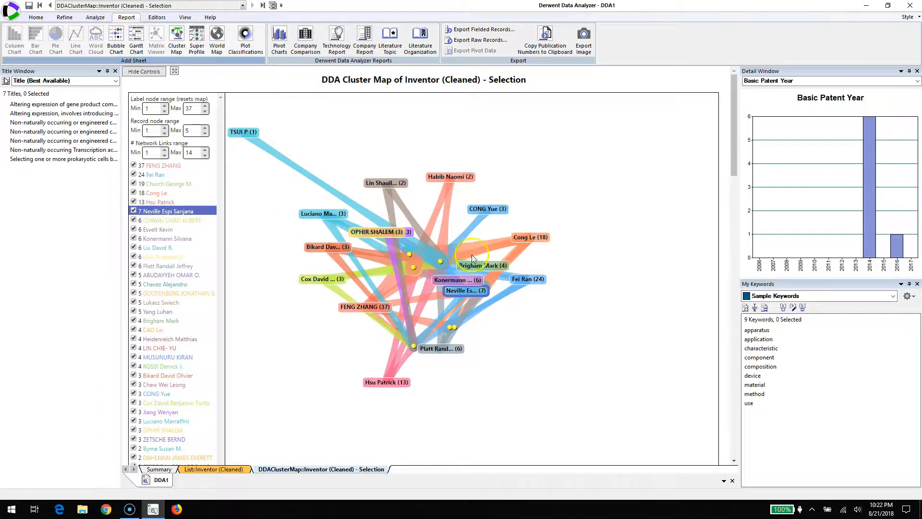
{"action": "left_click", "coordinate": [440, 265]}
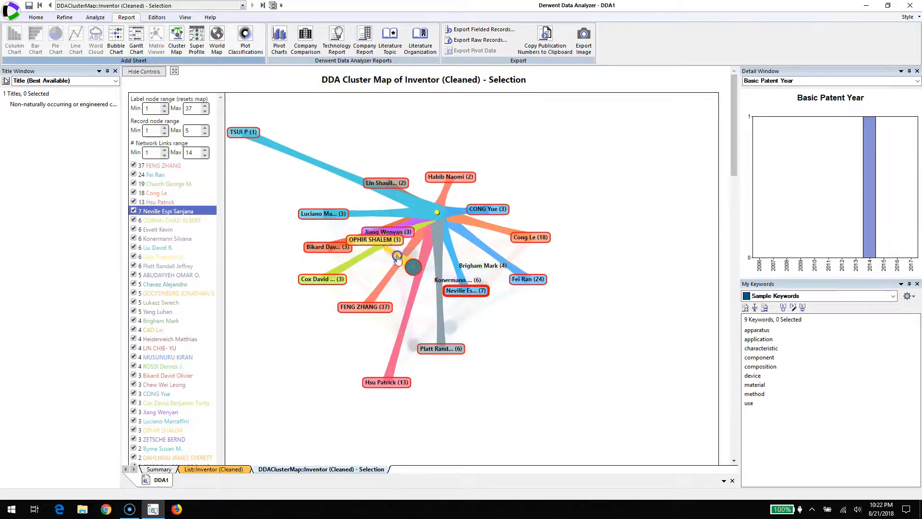
{"action": "left_click_drag", "start_coordinate": [351, 369], "coordinate": [340, 372]}
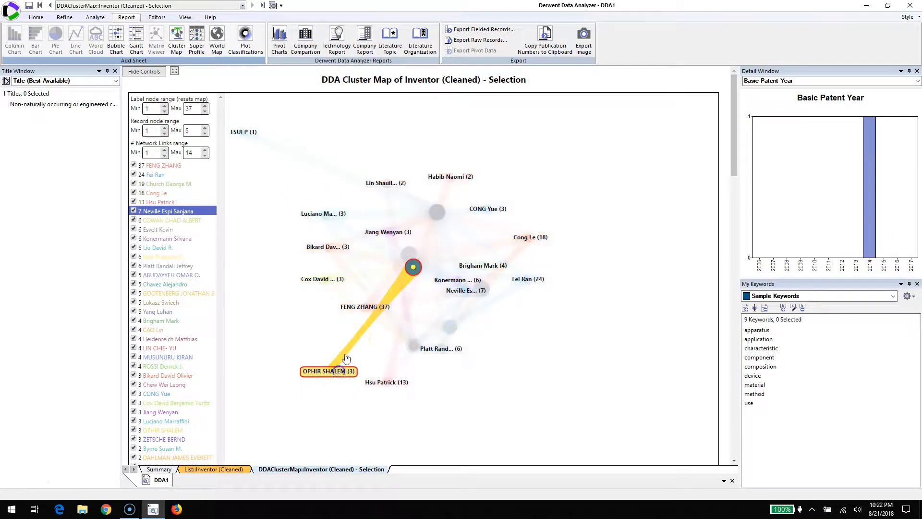
{"action": "left_click_drag", "start_coordinate": [362, 305], "coordinate": [580, 340]}
{"action": "left_click_drag", "start_coordinate": [481, 290], "coordinate": [382, 300]}
{"action": "left_click_drag", "start_coordinate": [406, 253], "coordinate": [373, 256]}
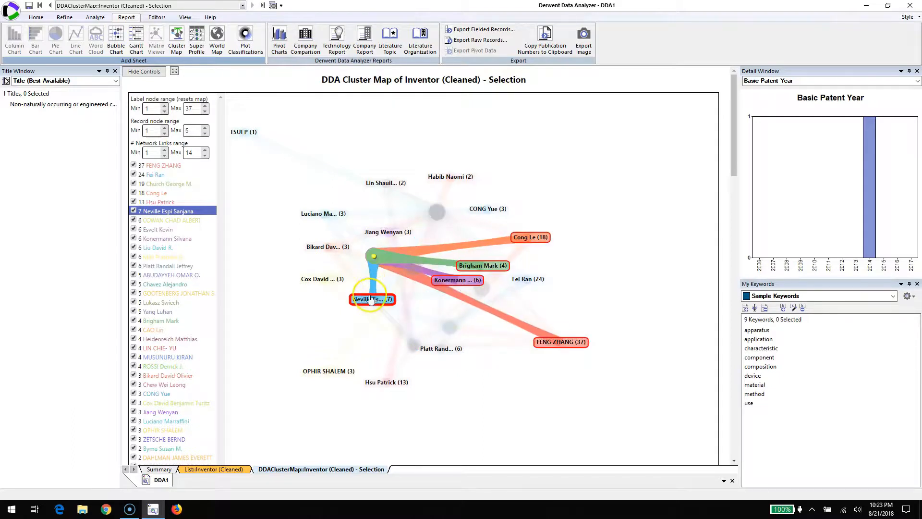
Step: Select the seven-record inventor's label, shift its nearby single-record and two-record nodes slightly, and clear the highlighting
{"action": "left_click", "coordinate": [371, 300]}
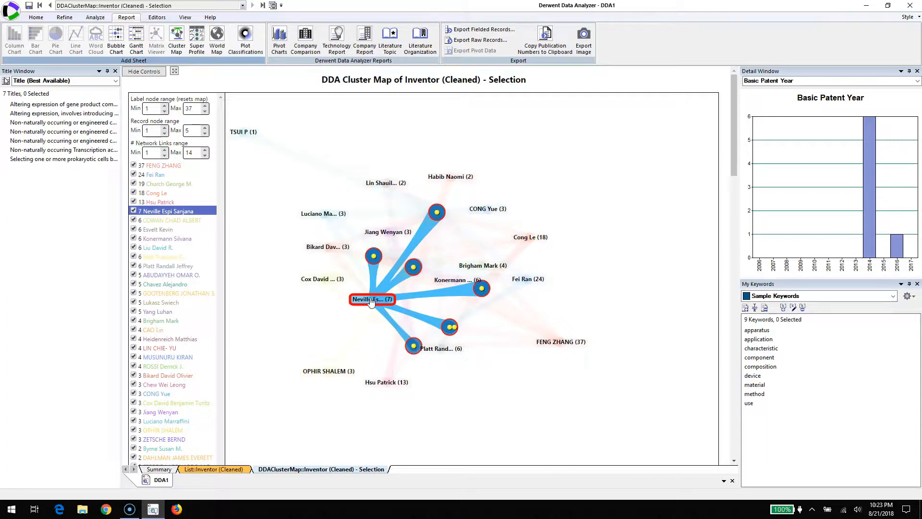
{"action": "left_click_drag", "start_coordinate": [482, 291], "coordinate": [482, 302]}
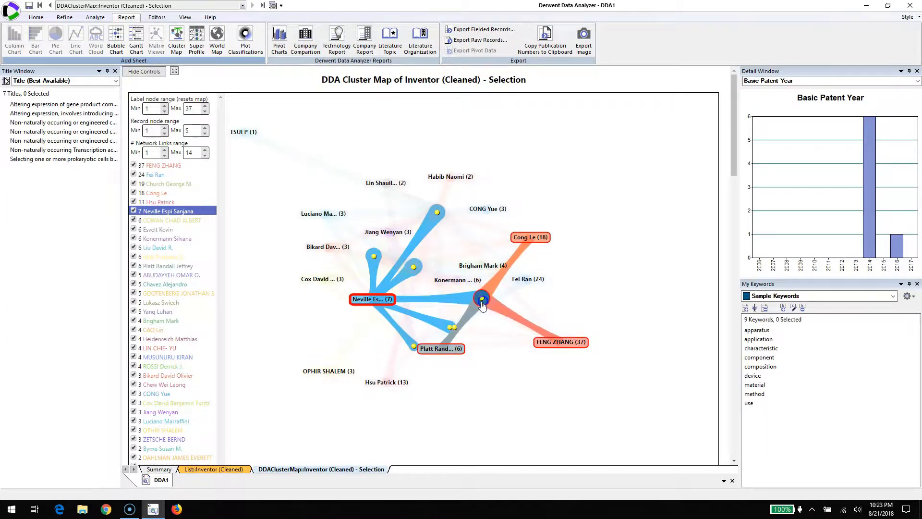
{"action": "left_click", "coordinate": [370, 300]}
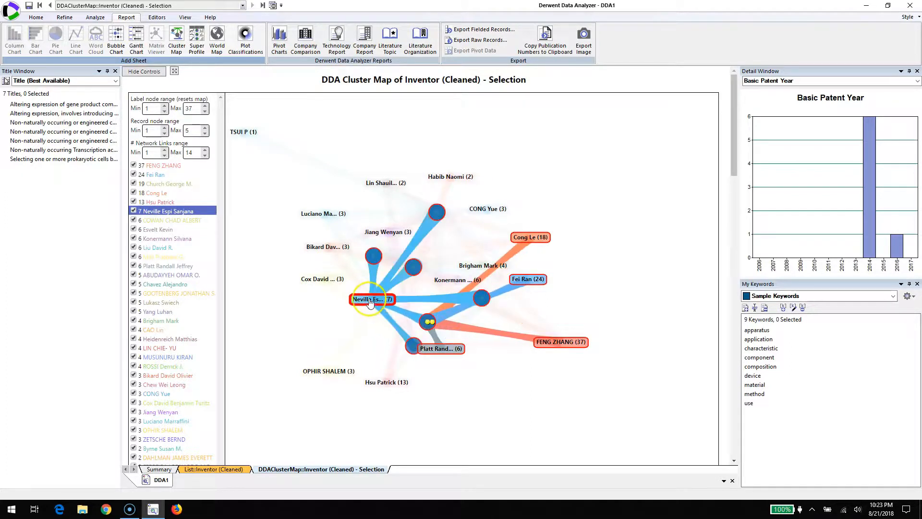
{"action": "left_click", "coordinate": [377, 258]}
{"action": "left_click", "coordinate": [369, 301]}
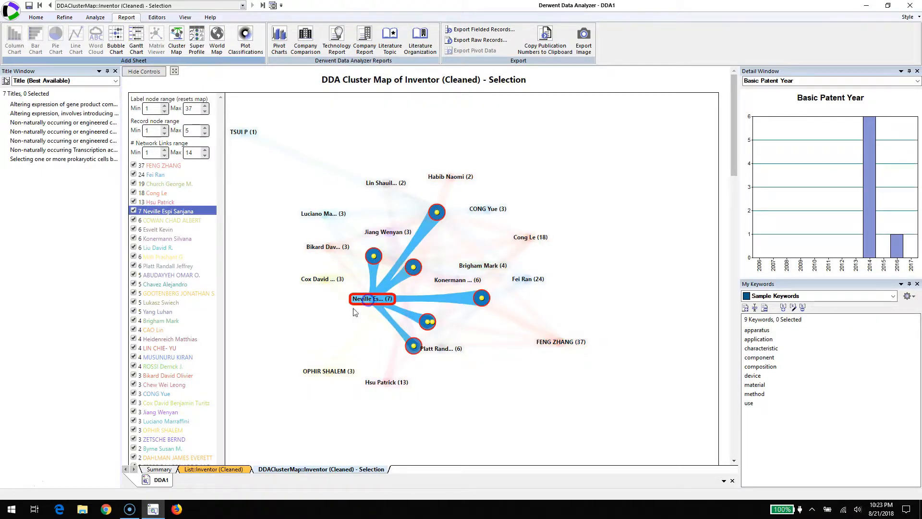
{"action": "left_click", "coordinate": [339, 319]}
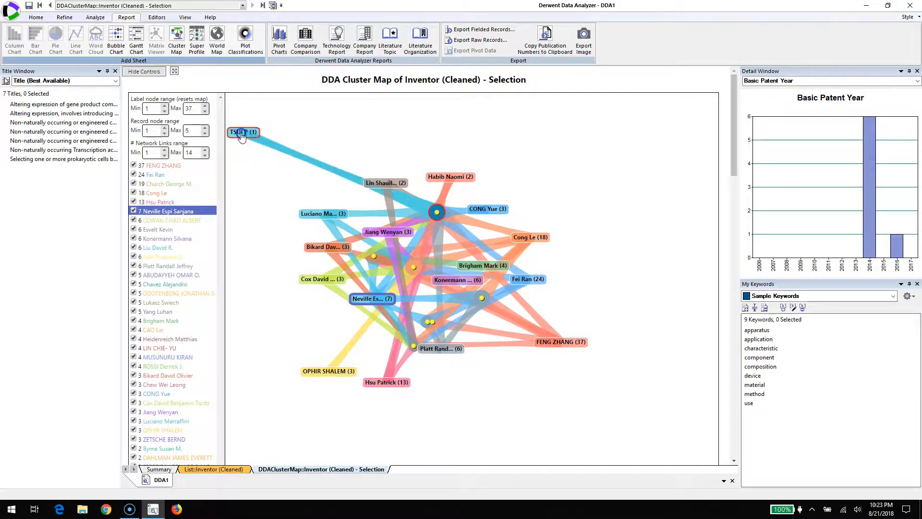
Step: Move the outlying one-record inventor label above the record node it links to and clear the highlighting
{"action": "left_click_drag", "start_coordinate": [243, 134], "coordinate": [417, 150]}
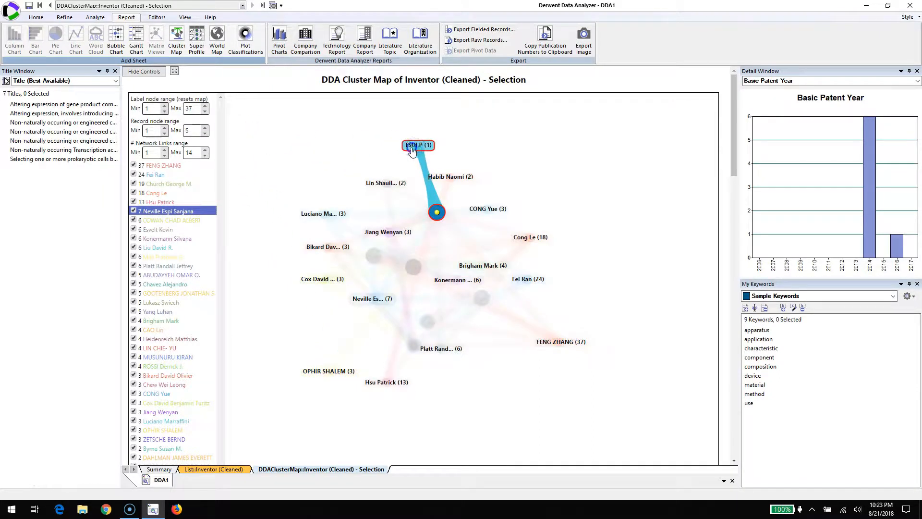
{"action": "left_click", "coordinate": [466, 154]}
{"action": "left_click", "coordinate": [531, 149]}
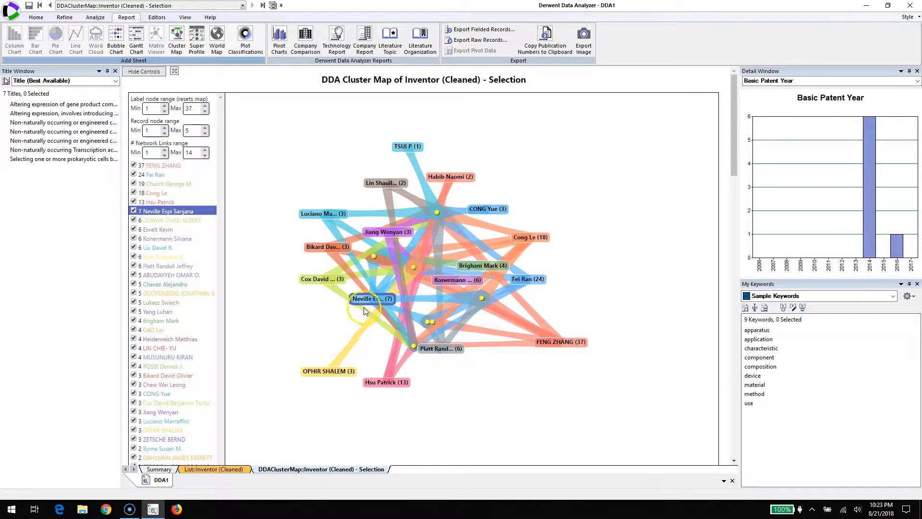
Step: Line up the two-record node below the neighbouring single-record node between the inventor labels, and highlight the seven-record inventor's links
{"action": "left_click", "coordinate": [380, 300]}
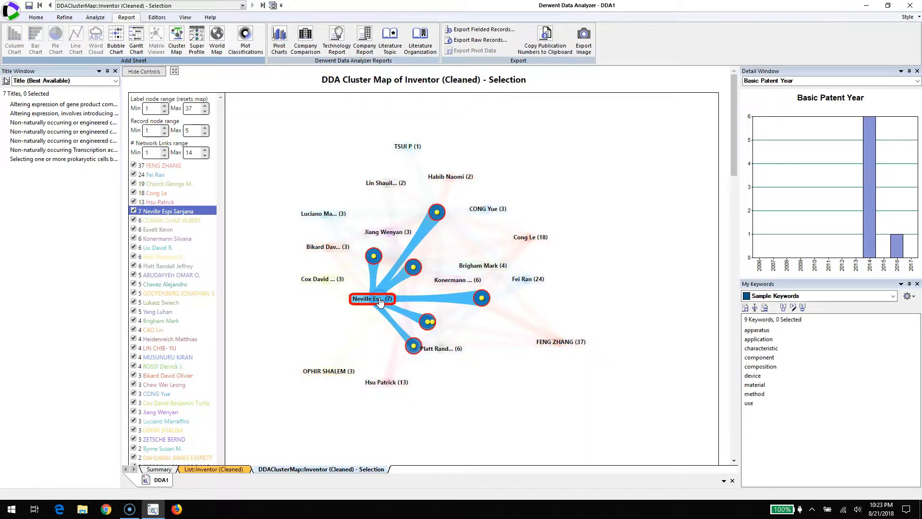
{"action": "left_click", "coordinate": [426, 321]}
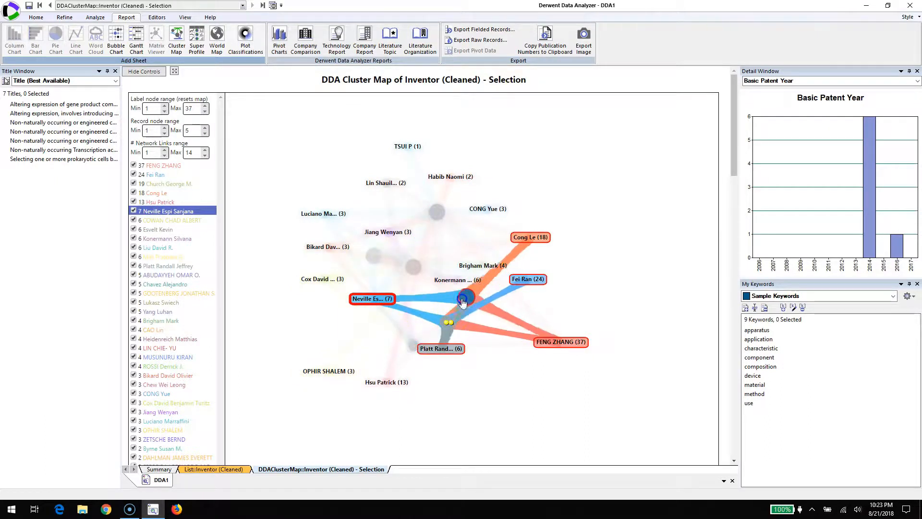
{"action": "left_click", "coordinate": [441, 299]}
{"action": "left_click", "coordinate": [388, 300]}
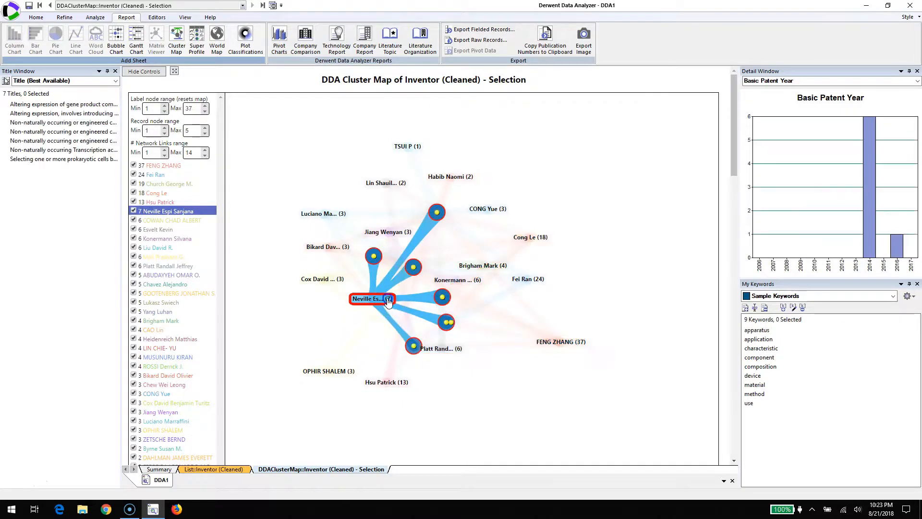
Step: Compare the seven-record inventor's links with those of the four-inventor record node, select that node, and clear the highlighting
{"action": "left_click", "coordinate": [442, 298]}
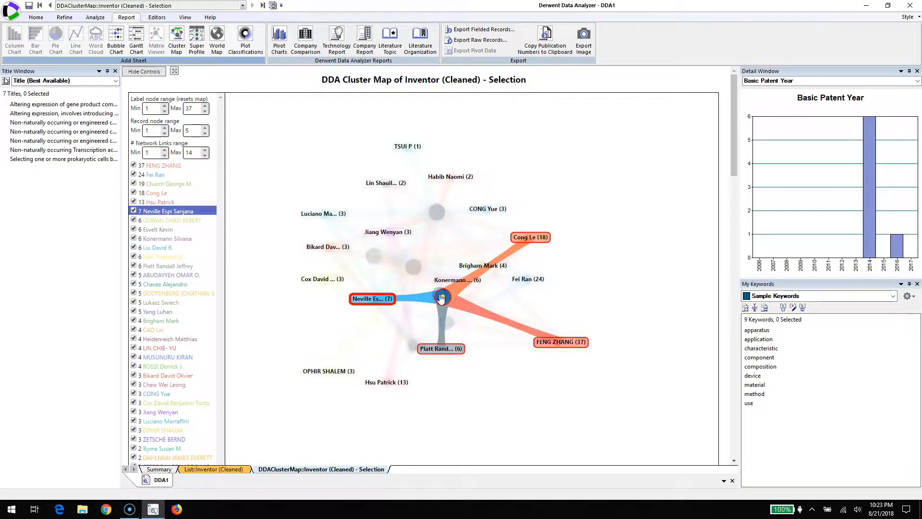
{"action": "left_click", "coordinate": [411, 296]}
{"action": "left_click", "coordinate": [387, 298]}
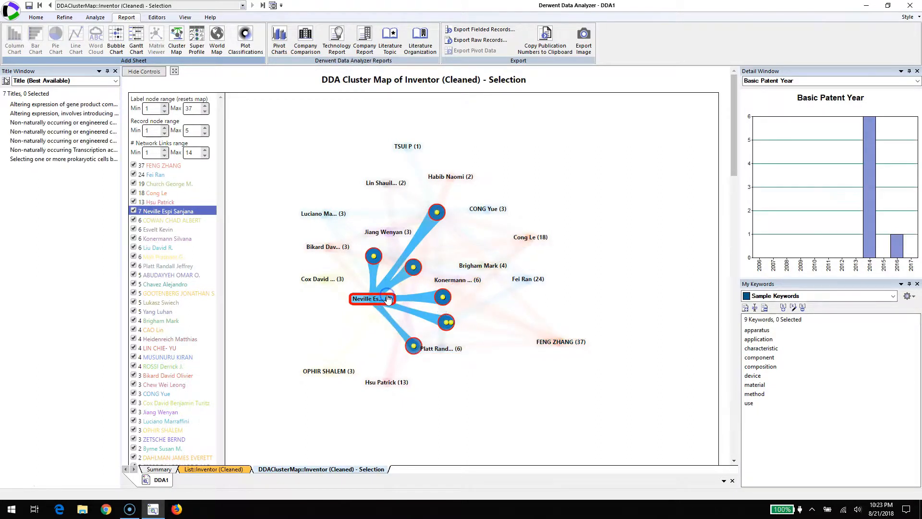
{"action": "left_click", "coordinate": [442, 298]}
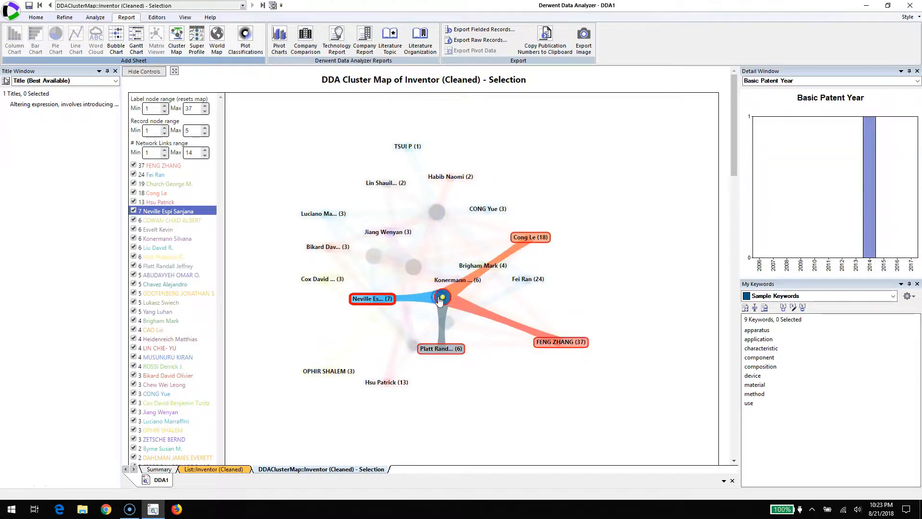
{"action": "left_click", "coordinate": [506, 368]}
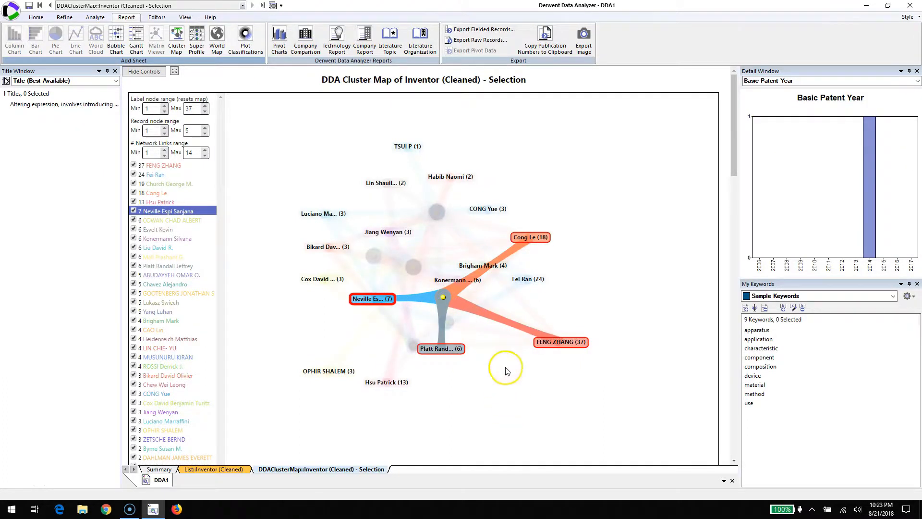
{"action": "left_click", "coordinate": [495, 389]}
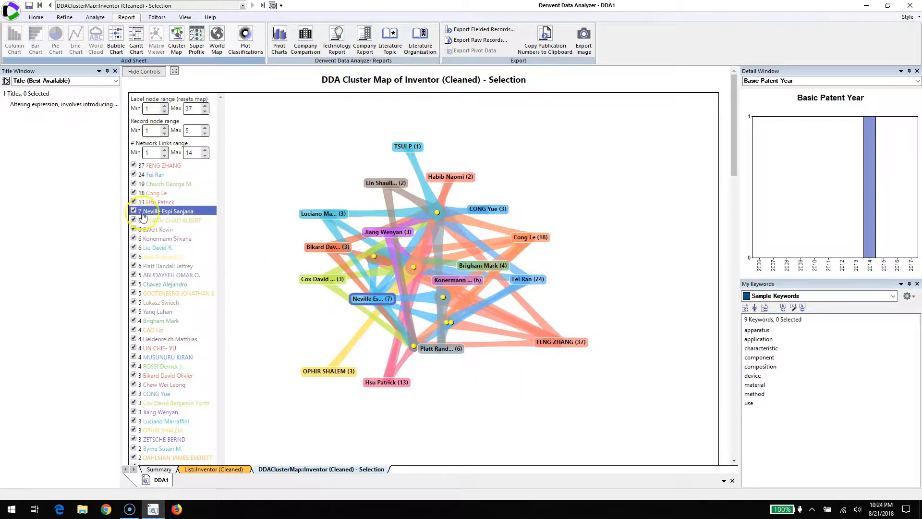
Step: Show the networks of the fourth six-record, last four-record and sixth three-record inventors in the list together, and clear the selection
{"action": "left_click", "coordinate": [159, 249]}
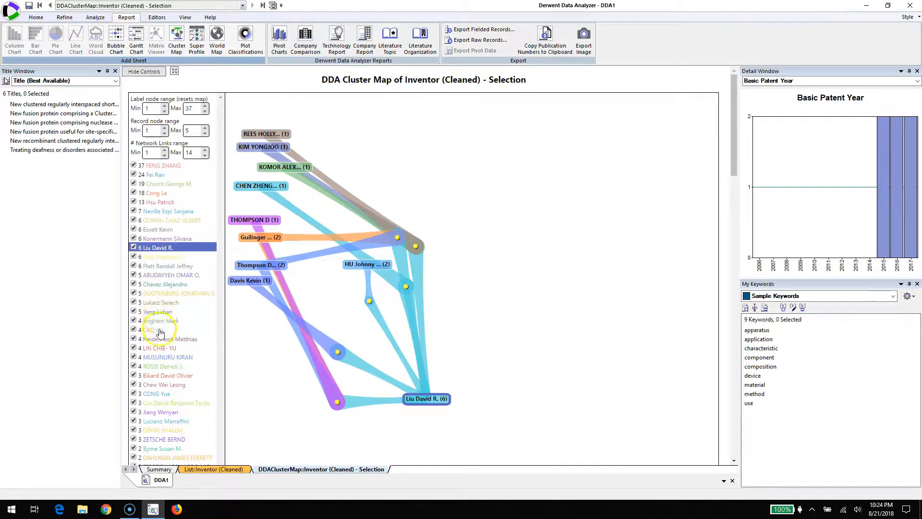
{"action": "left_click", "coordinate": [161, 366], "text": "ctrl"}
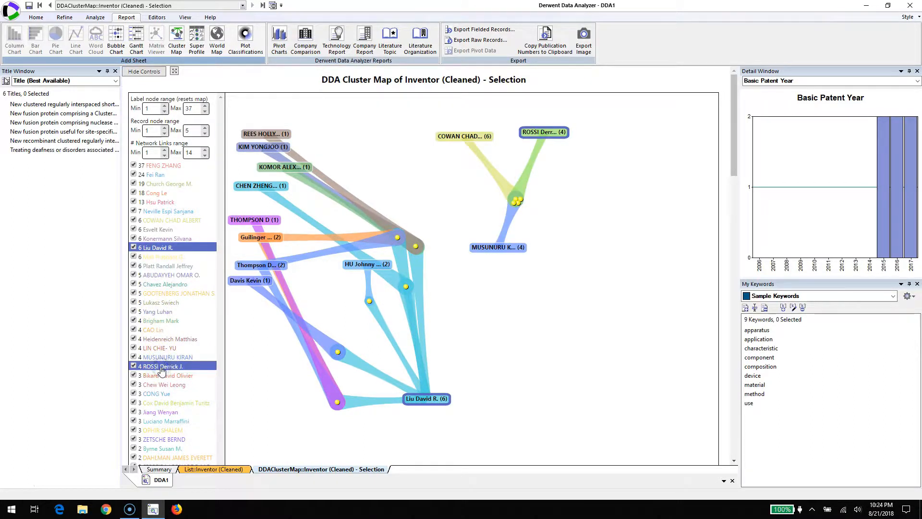
{"action": "left_click", "coordinate": [157, 422], "text": "ctrl"}
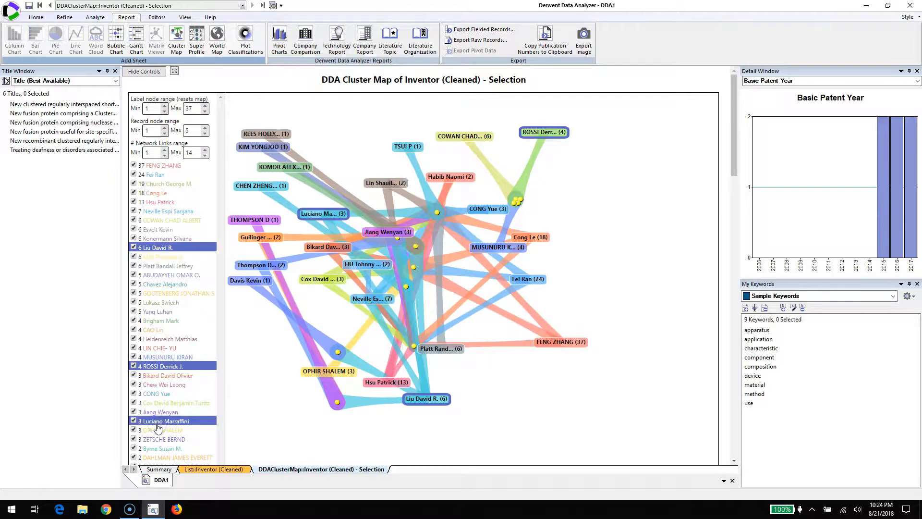
{"action": "left_click", "coordinate": [157, 424]}
{"action": "left_click", "coordinate": [153, 394]}
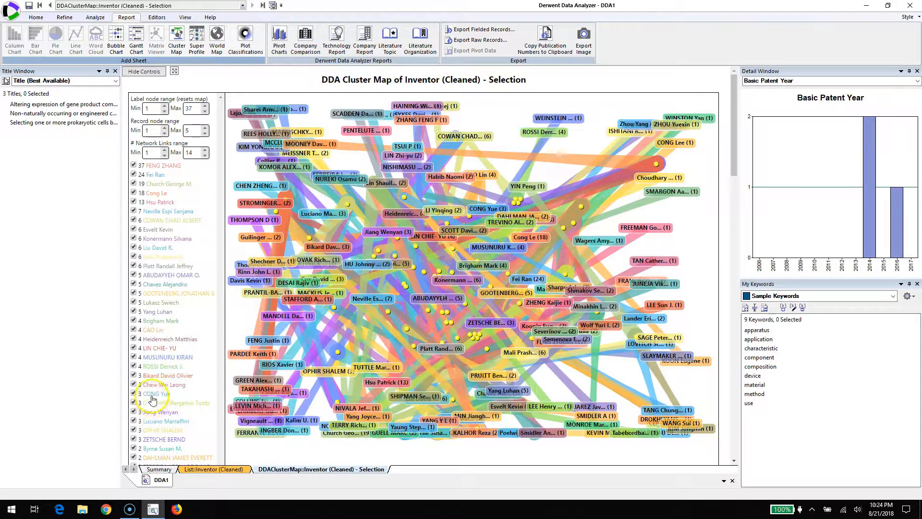
Step: Show the networks of the last four-record inventor and the fourth six-record inventor in the list together
{"action": "left_click", "coordinate": [162, 367]}
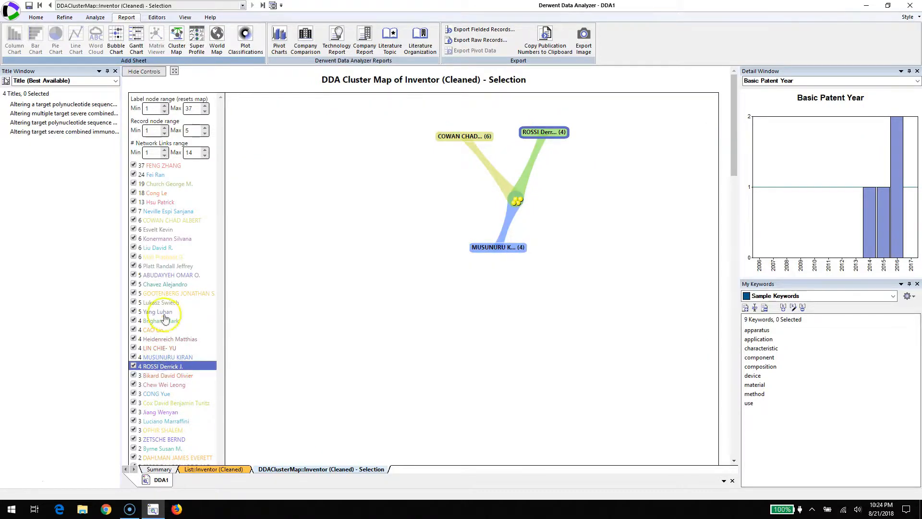
{"action": "left_click", "coordinate": [161, 247], "text": "ctrl"}
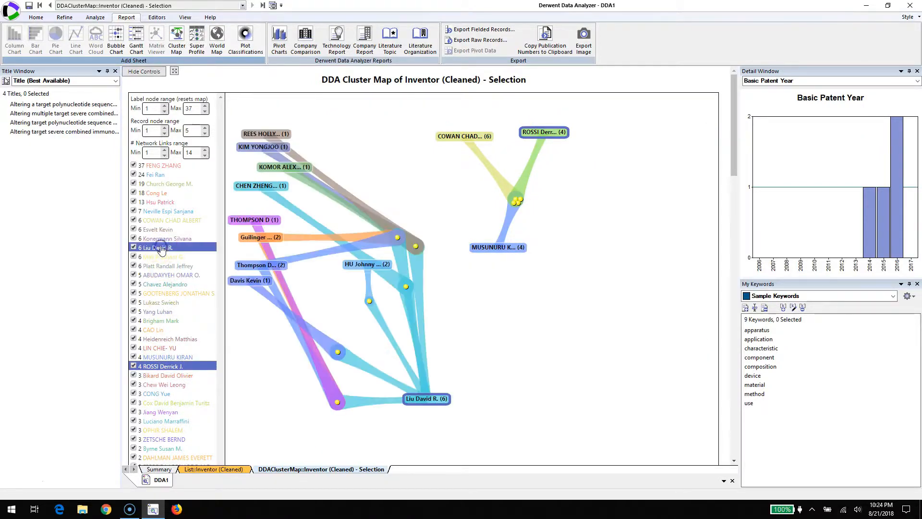
Step: Try adding the second-to-last three-record inventor's network to the two displayed networks, and remove it again
{"action": "left_click", "coordinate": [161, 322], "text": "ctrl"}
{"action": "left_click", "coordinate": [160, 322], "text": "ctrl"}
{"action": "left_click", "coordinate": [152, 433], "text": "ctrl"}
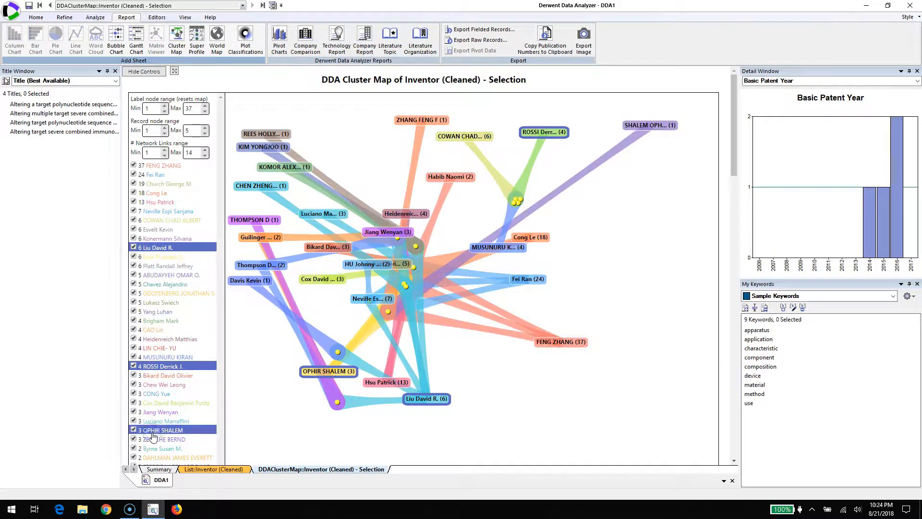
{"action": "left_click", "coordinate": [152, 435], "text": "ctrl"}
{"action": "left_click", "coordinate": [157, 414]}
{"action": "left_click", "coordinate": [157, 414]}
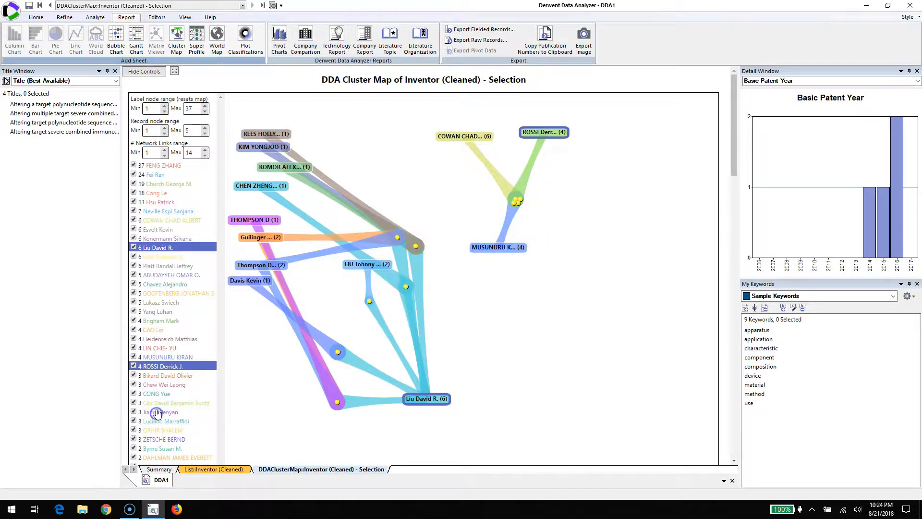
Step: Add the first five-record inventor's network to the displayed pair, and show the fifth six-record and the 37-record inventors' networks individually
{"action": "left_click", "coordinate": [165, 276]}
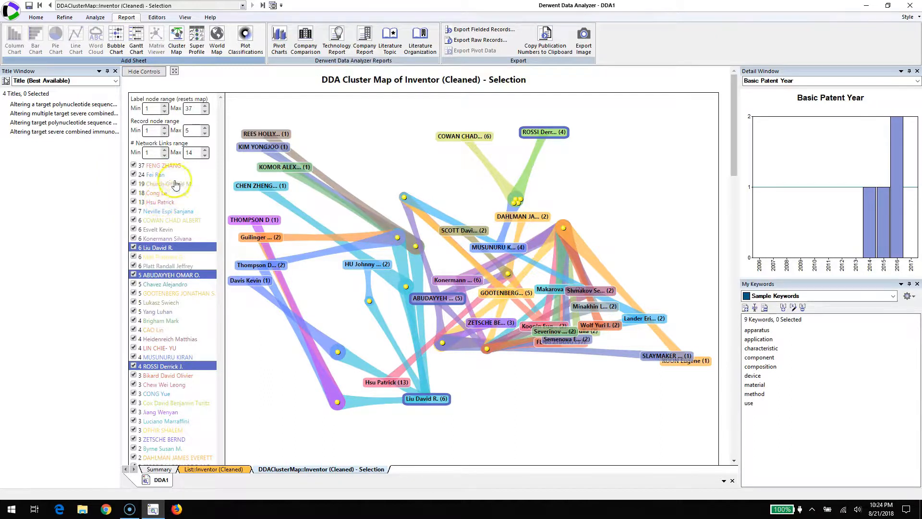
{"action": "left_click", "coordinate": [330, 199]}
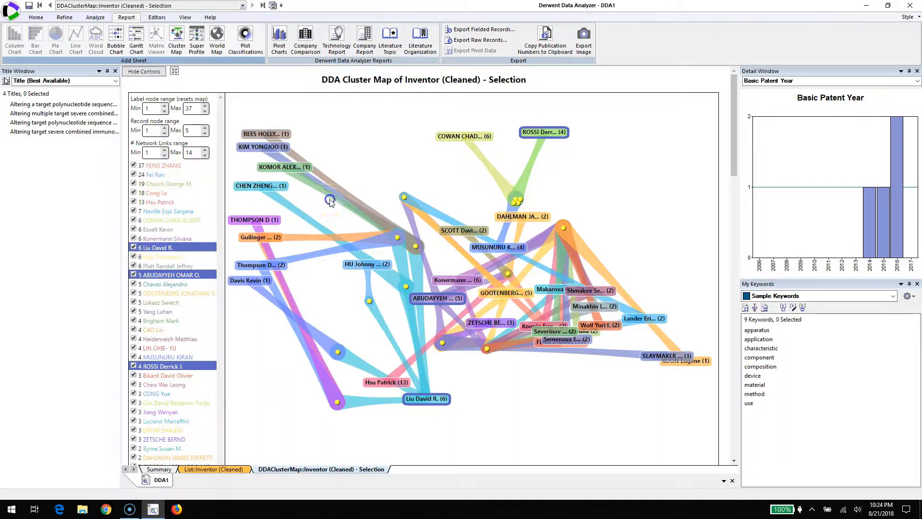
{"action": "double_click", "coordinate": [391, 163]}
{"action": "left_click", "coordinate": [386, 165]}
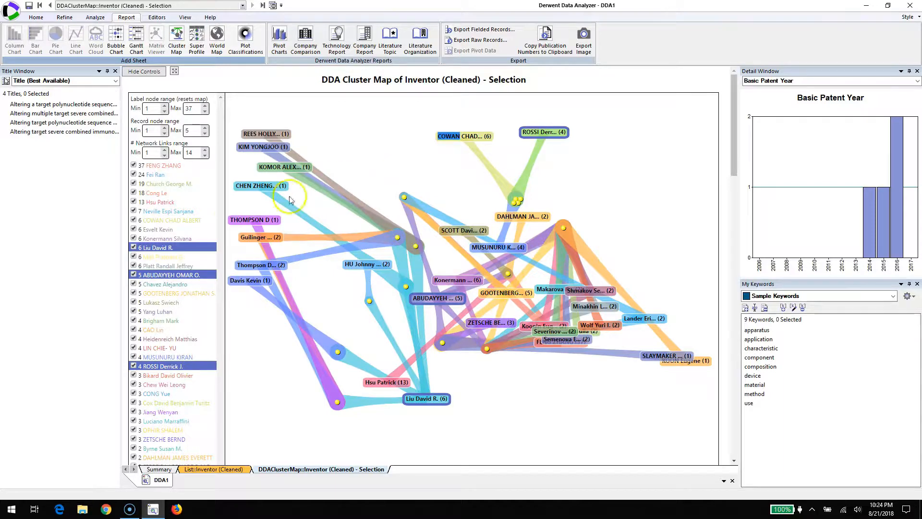
{"action": "left_click", "coordinate": [178, 258]}
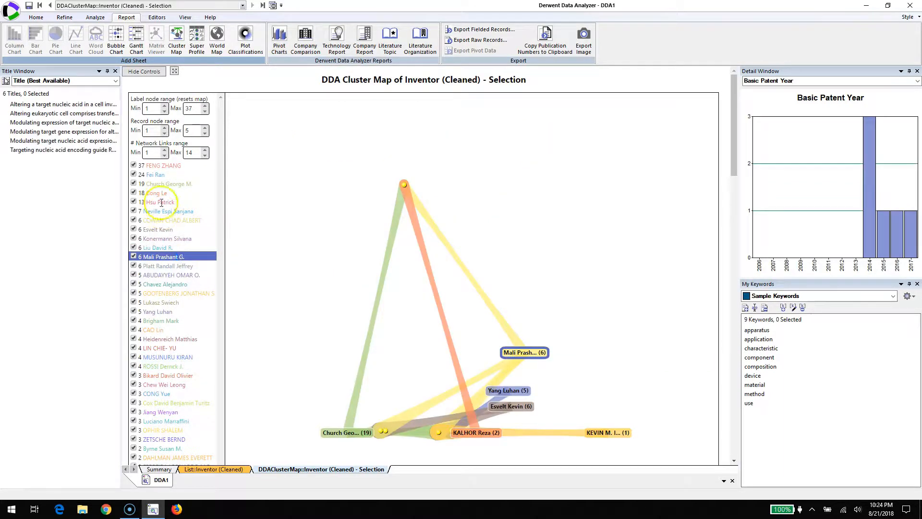
{"action": "left_click", "coordinate": [155, 166]}
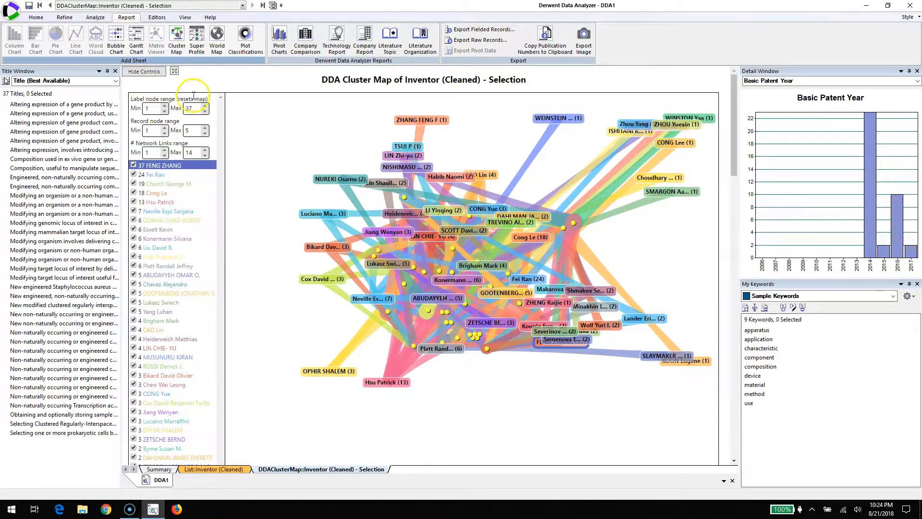
Step: Reset the map by setting the label node minimum to 2 and back to 1, and highlight the first five-record inventor's links
{"action": "left_click", "coordinate": [165, 107]}
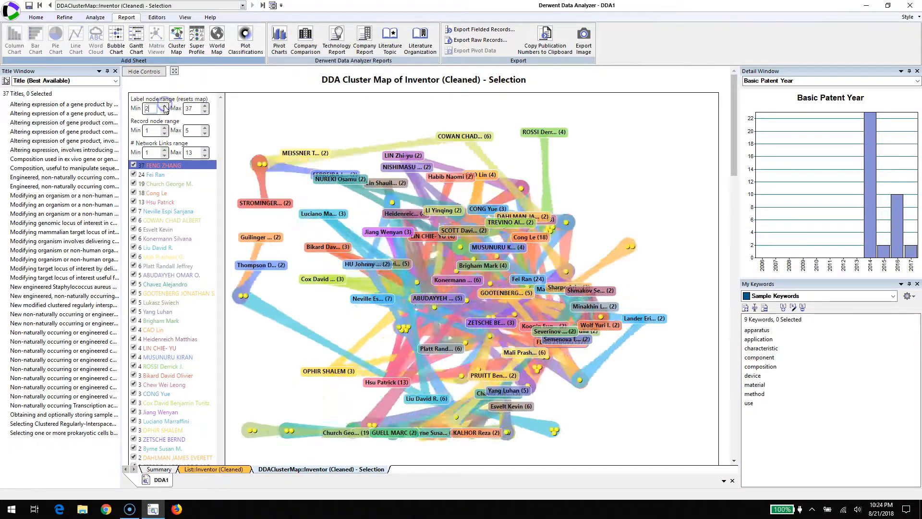
{"action": "left_click", "coordinate": [165, 110]}
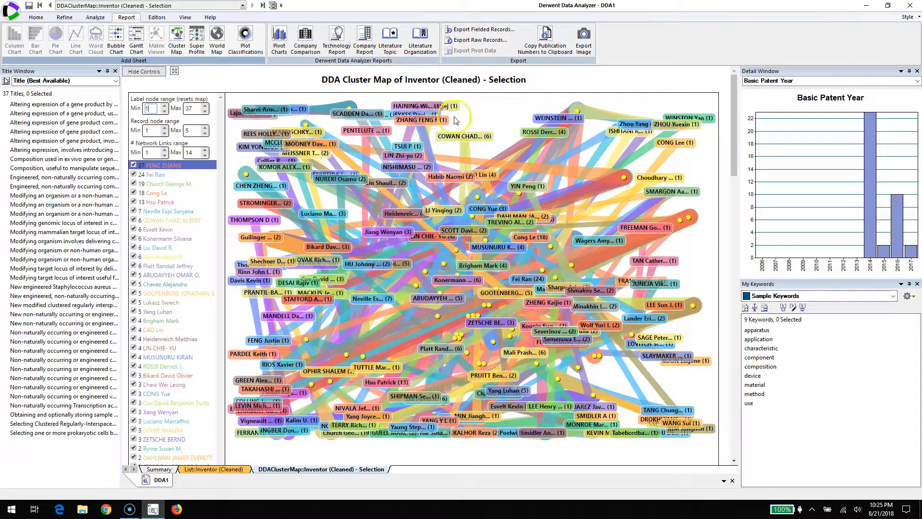
{"action": "left_click", "coordinate": [462, 235]}
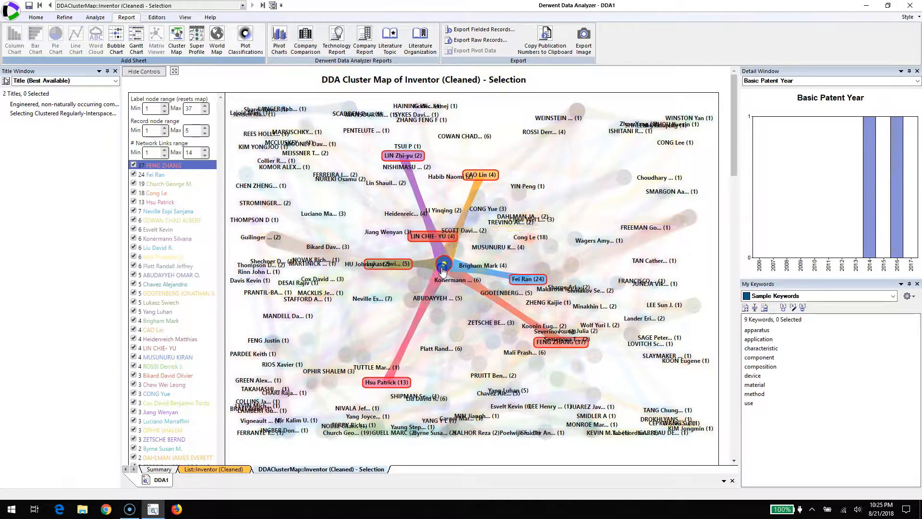
{"action": "left_click", "coordinate": [440, 299]}
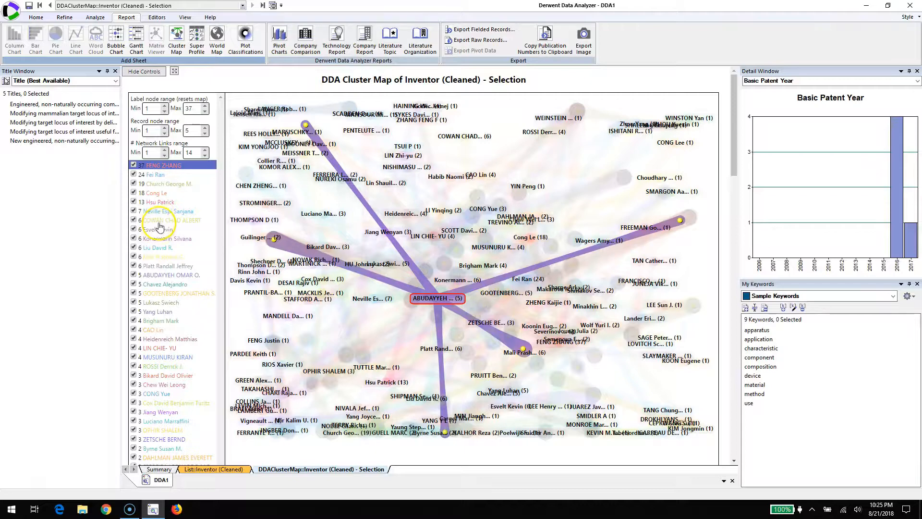
Step: Show only the seven-record inventor's network, and clear the link highlighting
{"action": "left_click", "coordinate": [160, 212]}
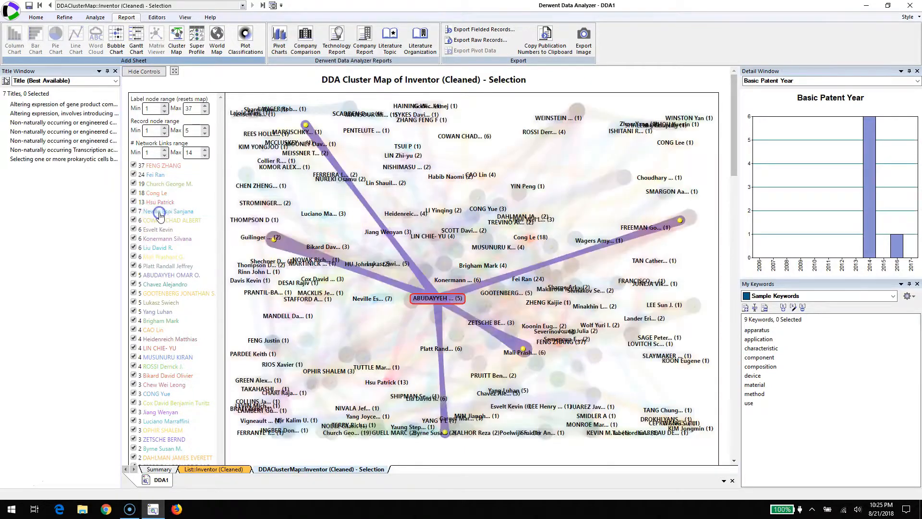
{"action": "left_click", "coordinate": [160, 215]}
{"action": "left_click", "coordinate": [160, 216]}
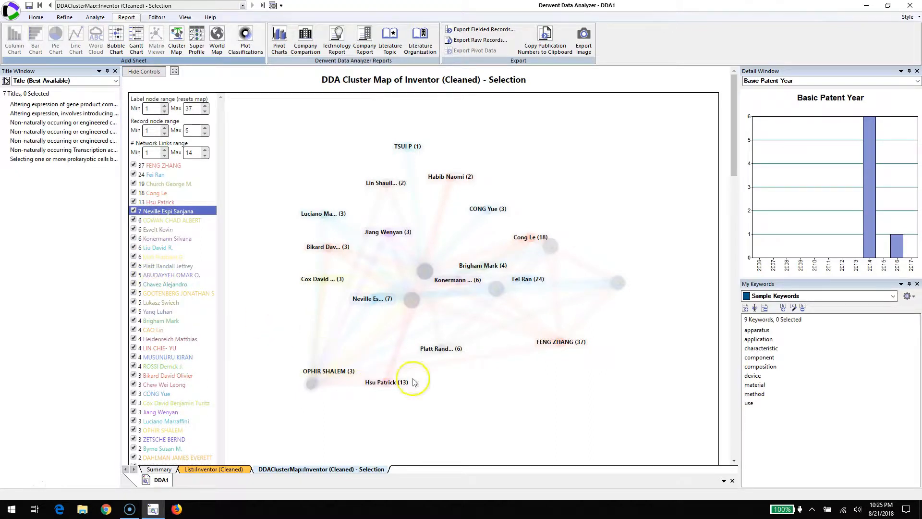
{"action": "left_click", "coordinate": [140, 212]}
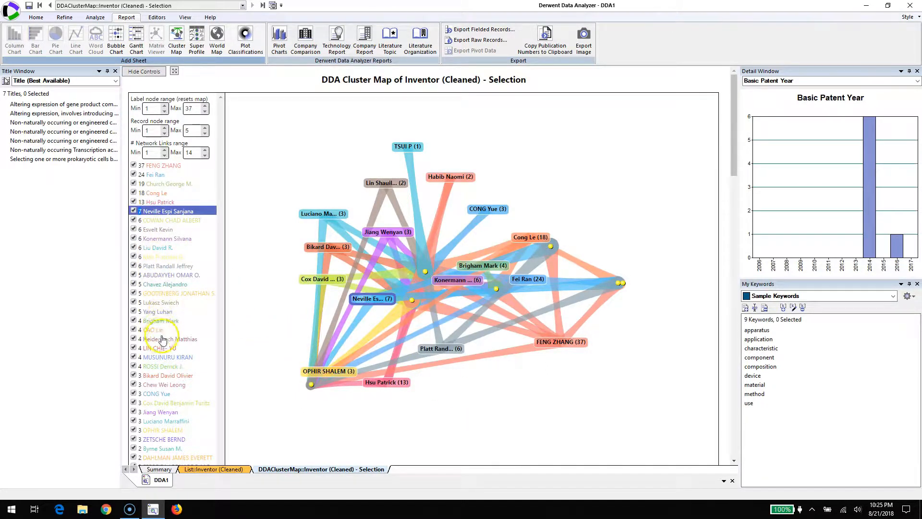
Step: Isolate the last four-record inventor's network, and move its three inventor labels close around the shared record cluster
{"action": "left_click", "coordinate": [162, 367]}
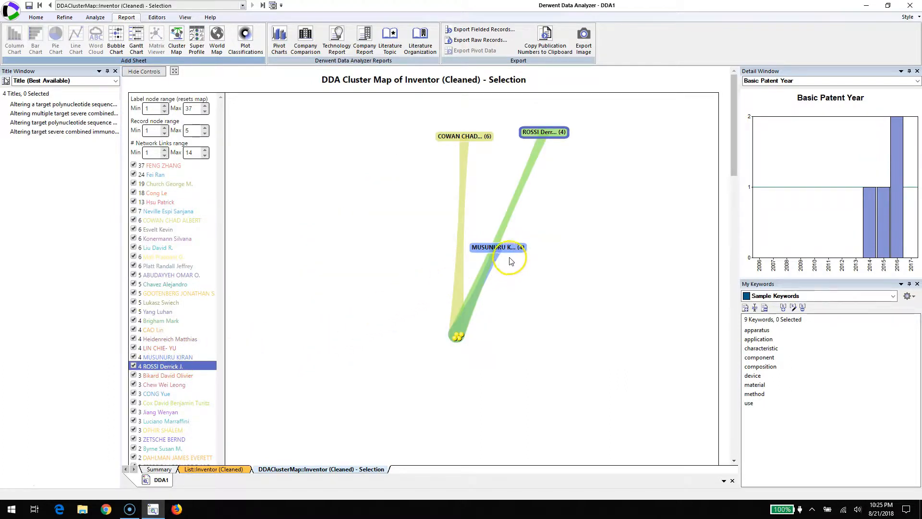
{"action": "left_click_drag", "start_coordinate": [509, 255], "coordinate": [529, 362]}
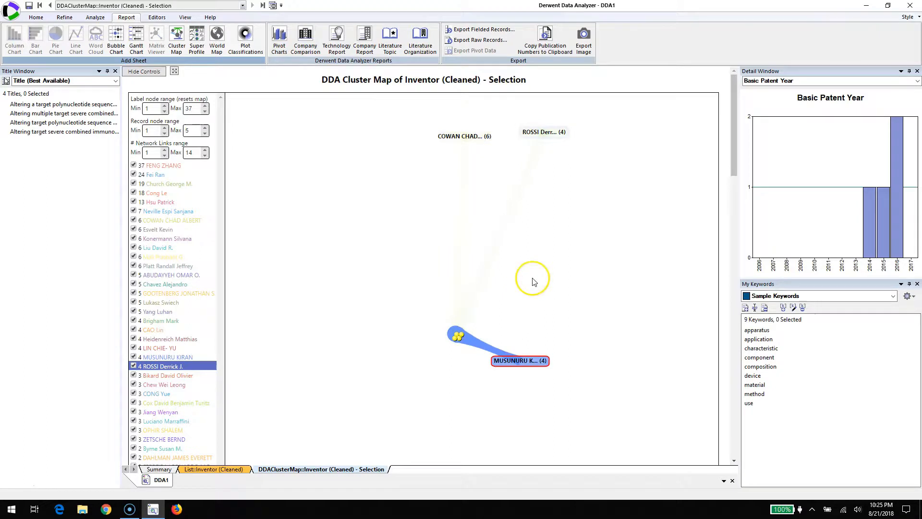
{"action": "left_click_drag", "start_coordinate": [542, 135], "coordinate": [512, 275]}
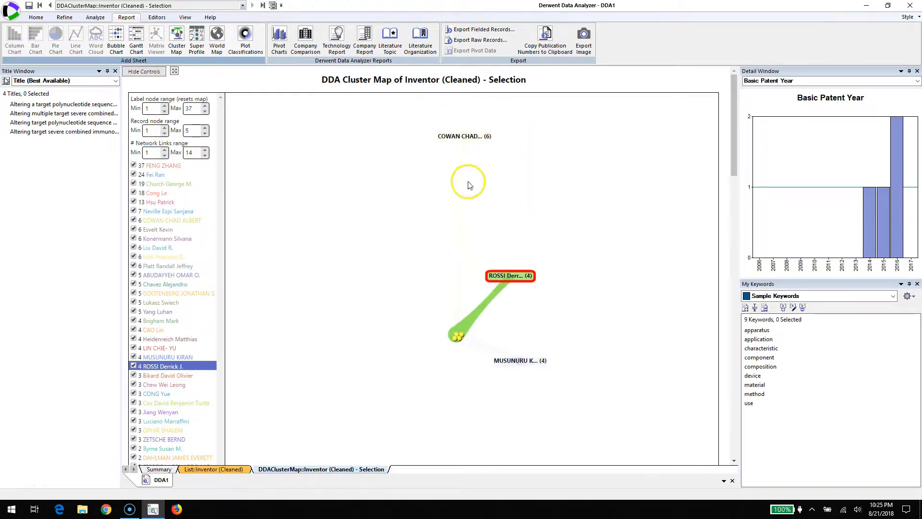
{"action": "left_click_drag", "start_coordinate": [462, 144], "coordinate": [428, 272]}
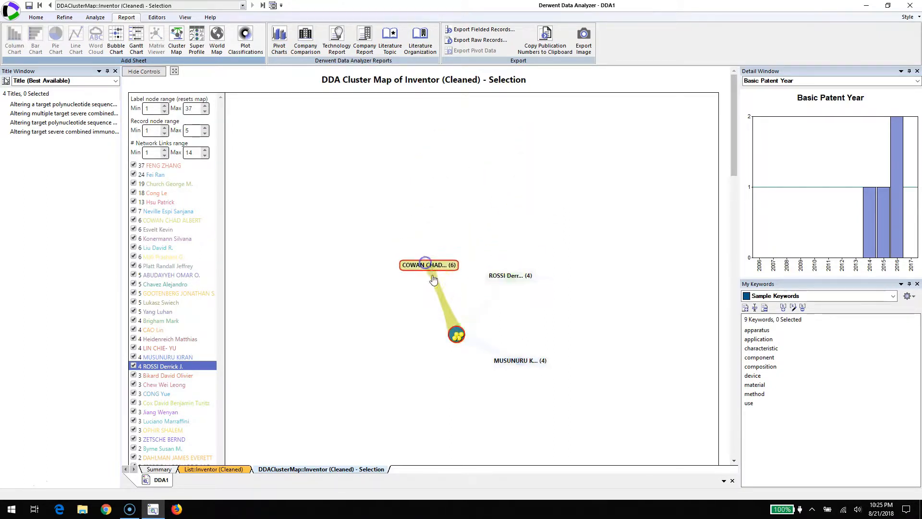
Step: Highlight the shared record cluster and its selected inventor's links, and clear the highlighting
{"action": "left_click", "coordinate": [457, 335]}
{"action": "left_click", "coordinate": [513, 275]}
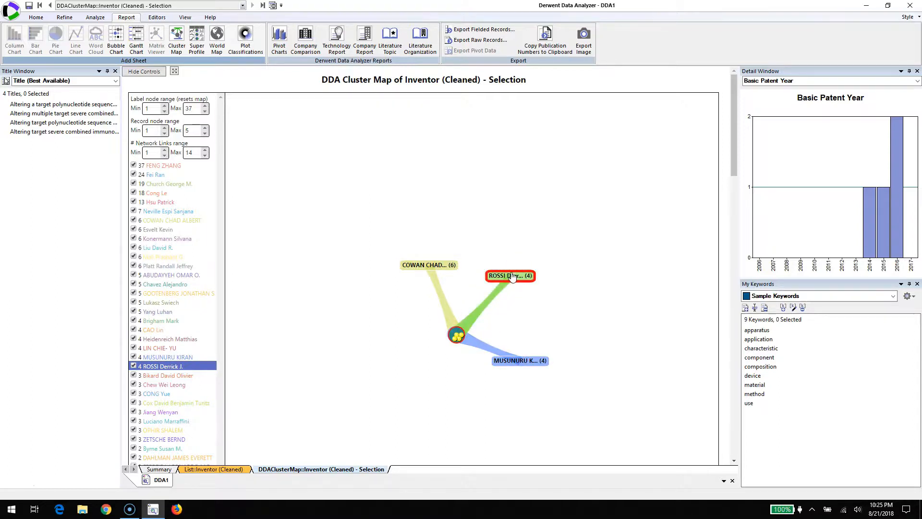
{"action": "left_click", "coordinate": [518, 277]}
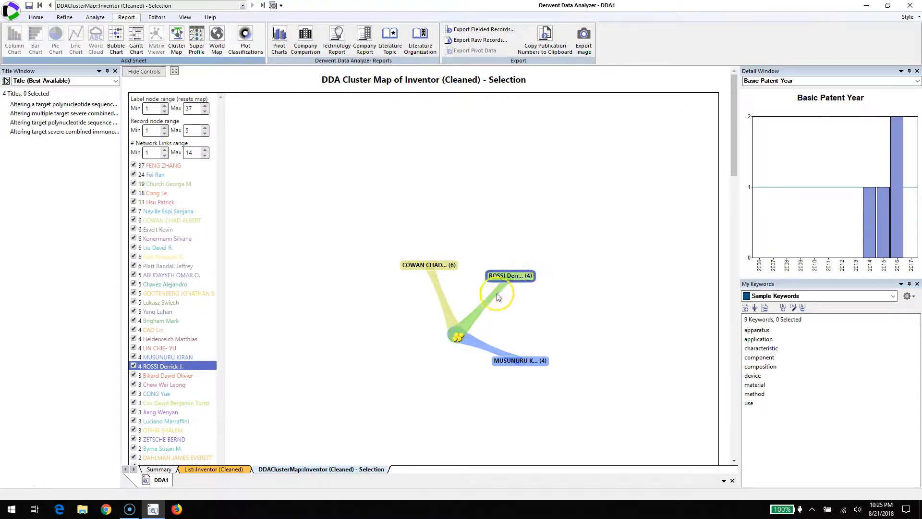
{"action": "left_click", "coordinate": [368, 325]}
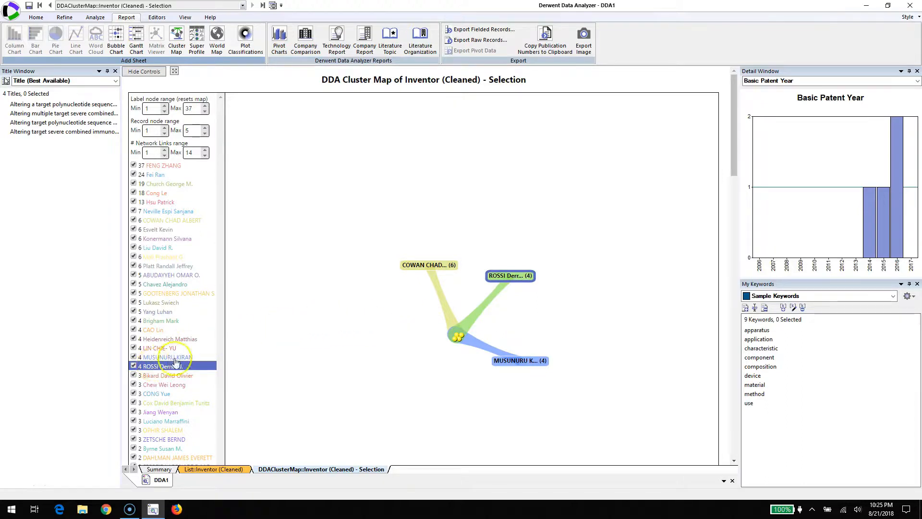
{"action": "left_click", "coordinate": [502, 280]}
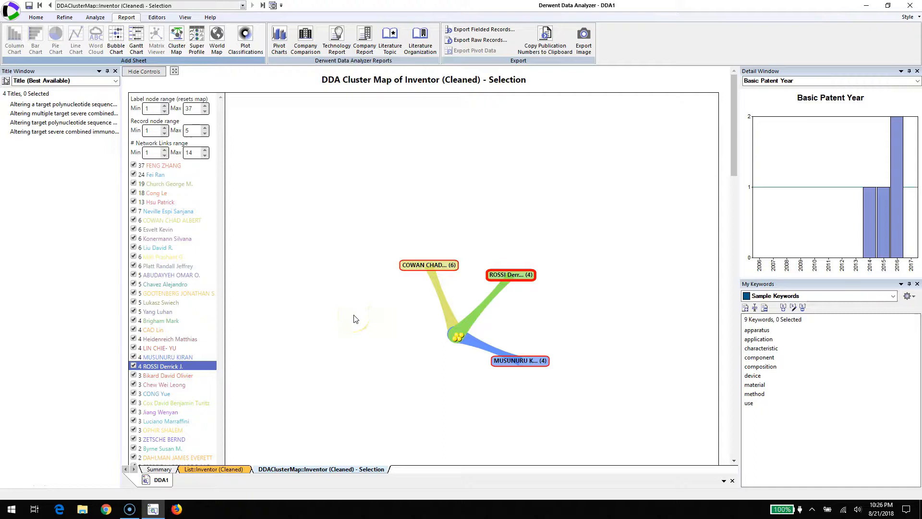
{"action": "left_click", "coordinate": [362, 228]}
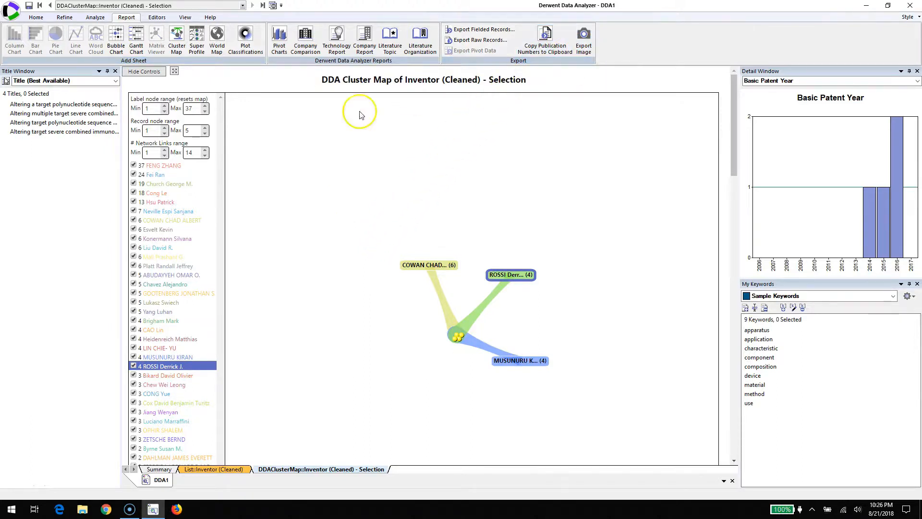
Step: Export the cluster map as an HTML file named "Inventor (Cleaned) - Selection" and open it in Google Chrome
{"action": "left_click", "coordinate": [584, 36]}
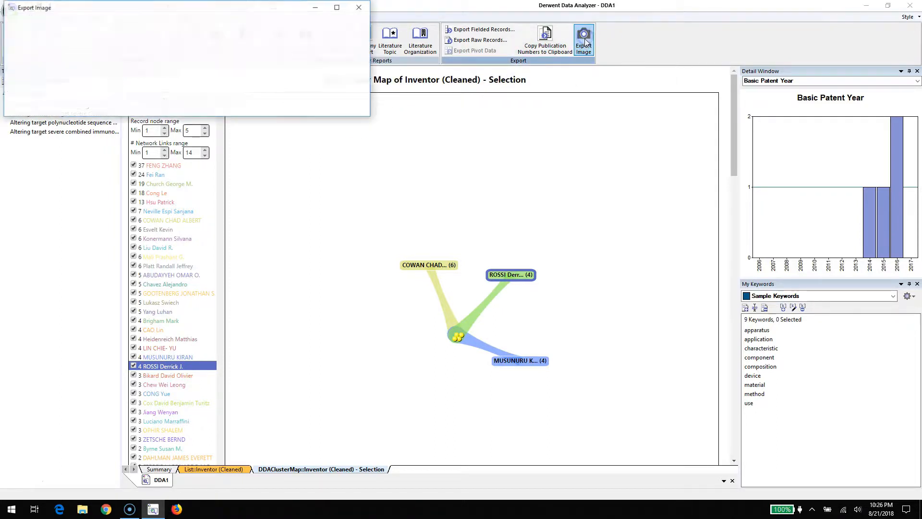
{"action": "left_click", "coordinate": [341, 73]}
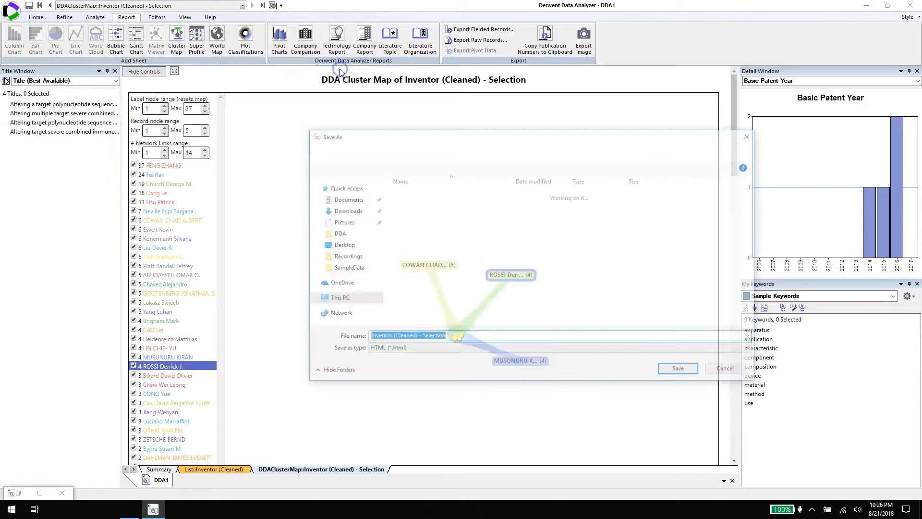
{"action": "left_click", "coordinate": [679, 370]}
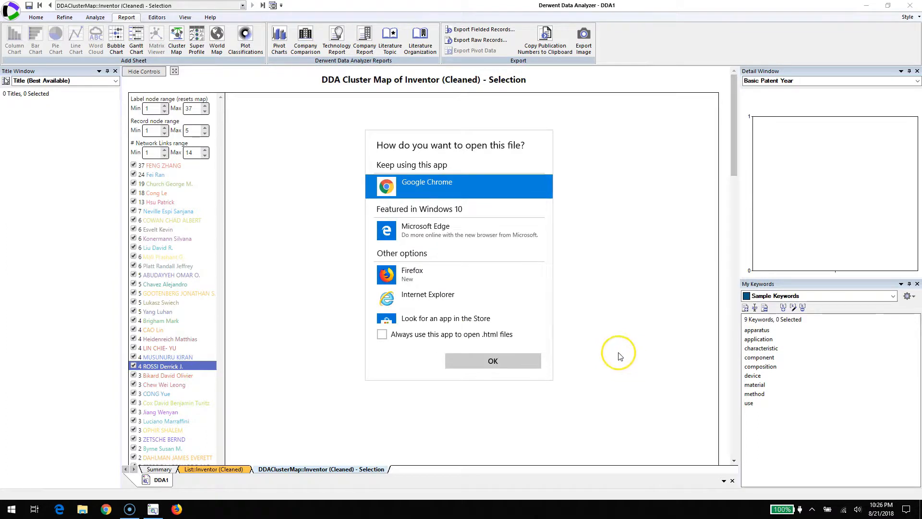
{"action": "left_click", "coordinate": [494, 356]}
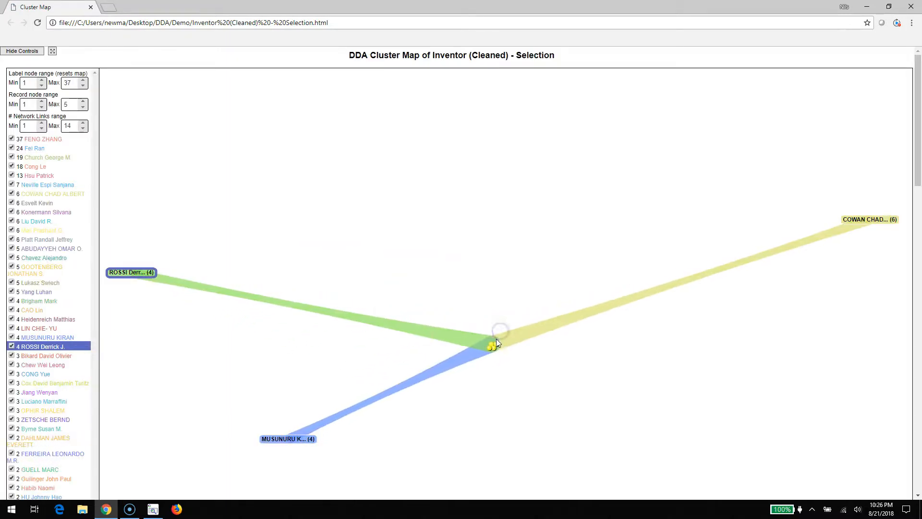
Step: Show only the second six-record inventor's network in the exported map
{"action": "left_click", "coordinate": [36, 204]}
{"action": "left_click", "coordinate": [32, 204]}
{"action": "left_click", "coordinate": [33, 204]}
{"action": "left_click", "coordinate": [33, 204]}
{"action": "left_click", "coordinate": [33, 204]}
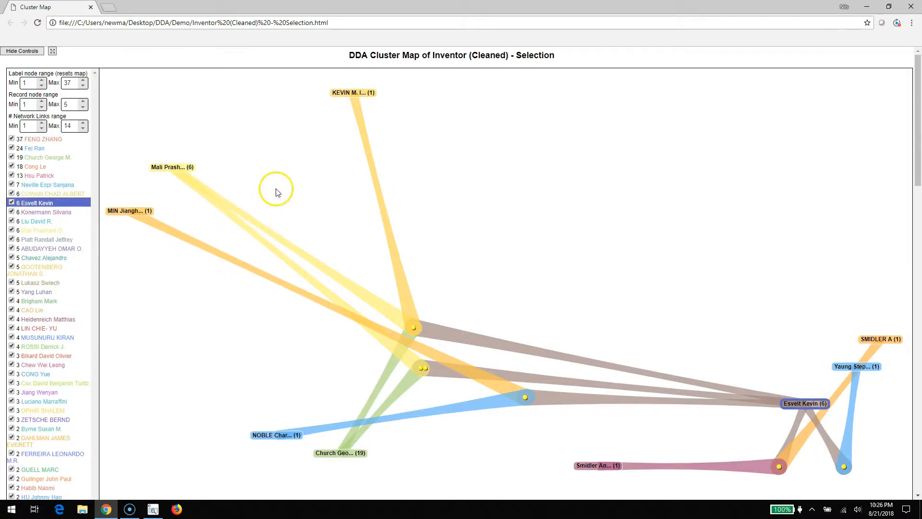
{"action": "left_click", "coordinate": [600, 241]}
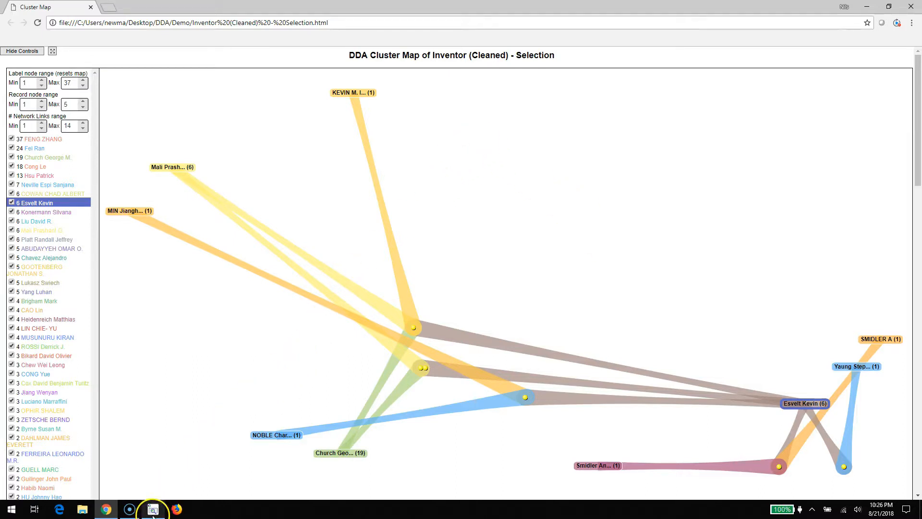
Step: Switch back to Derwent Data Analyzer and highlight the record cluster shared by the three displayed inventors
{"action": "mouse_move", "coordinate": [154, 510]}
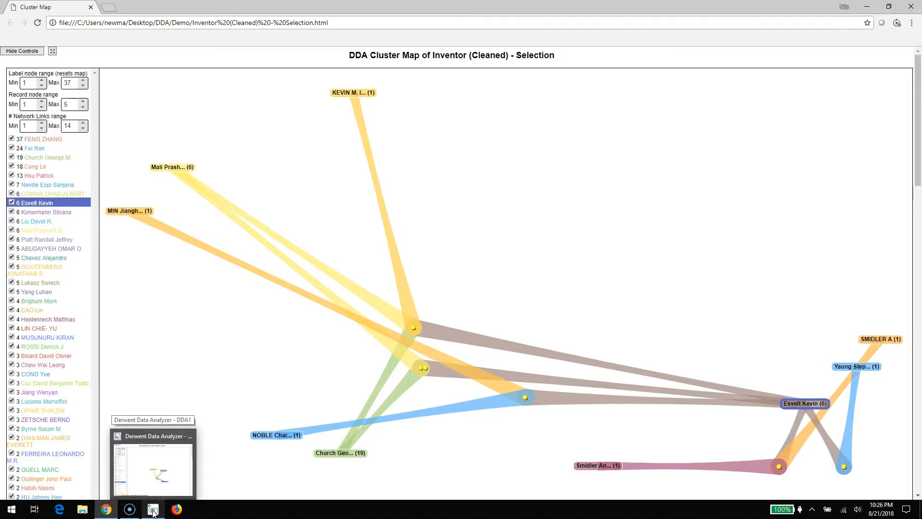
{"action": "left_click", "coordinate": [153, 511]}
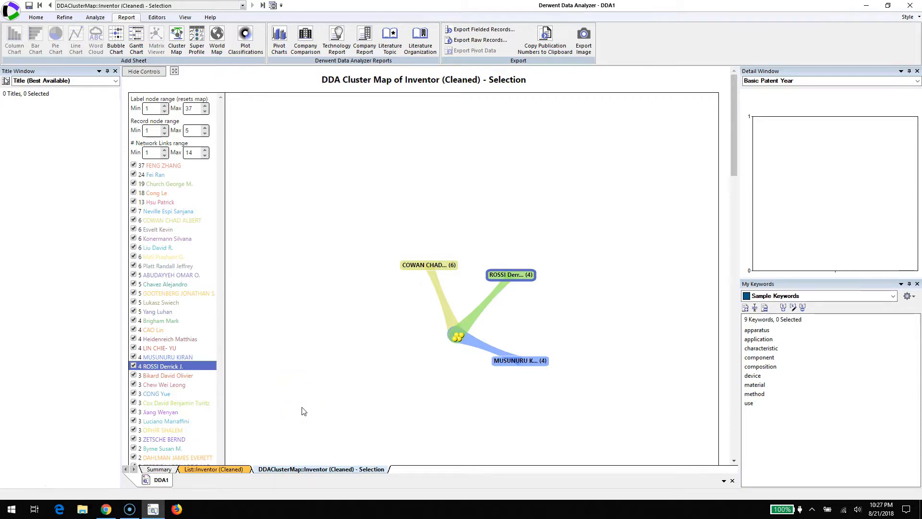
{"action": "left_click", "coordinate": [453, 336]}
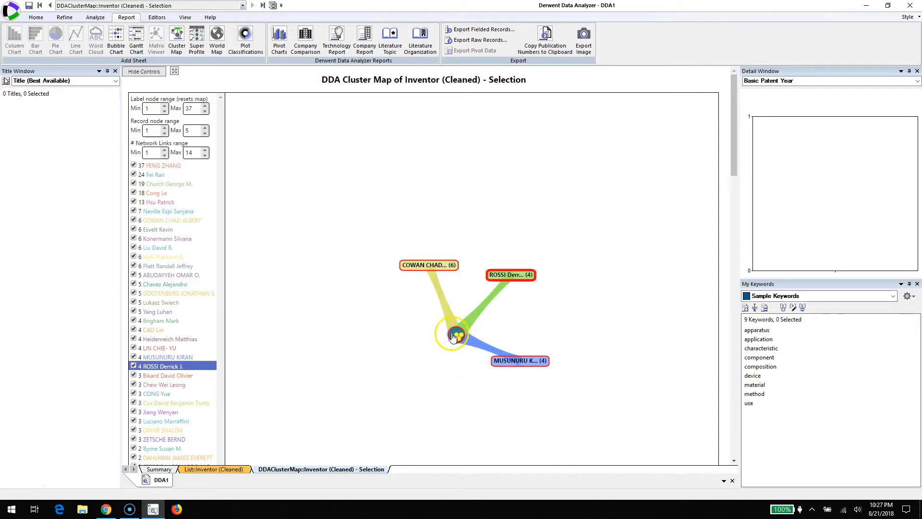